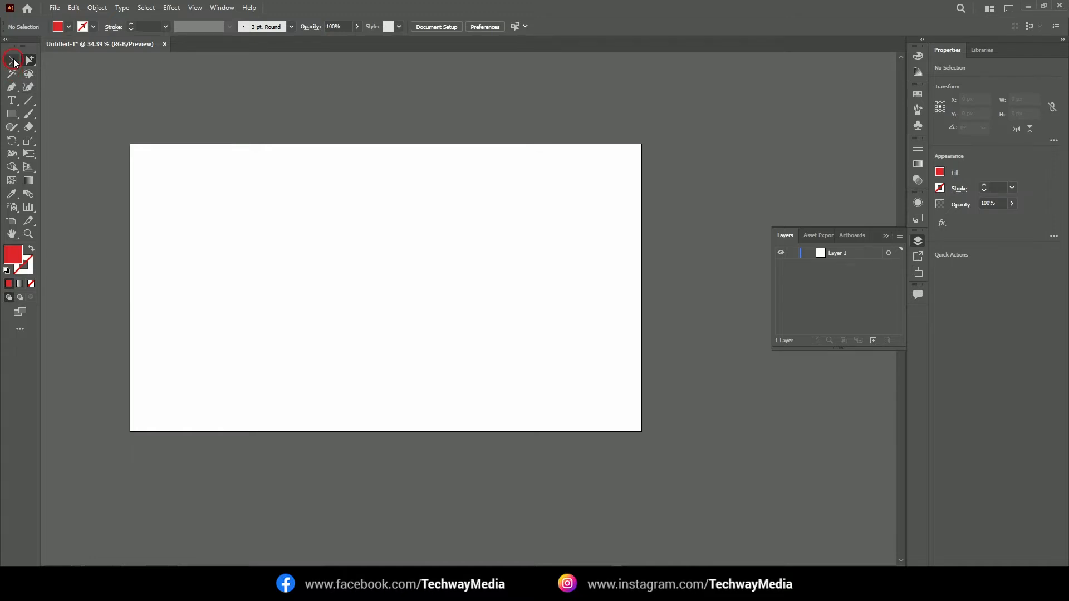
Draw a red rectangle about 215 × 226 px near the artboard's upper-left corner
left_click(11, 60)
left_click(11, 113)
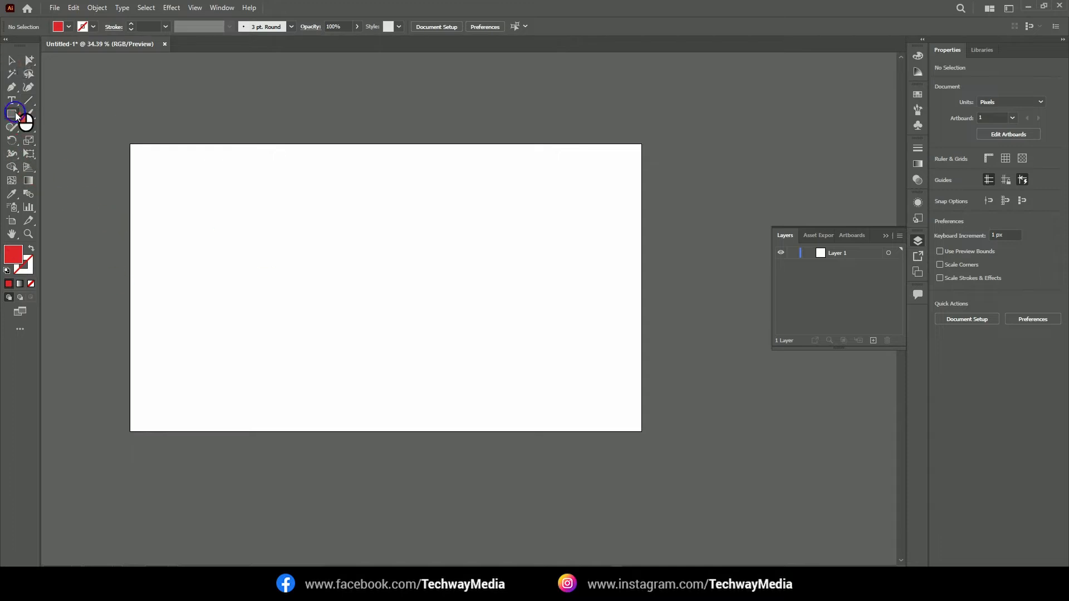
left_click_drag(169, 208, 251, 292)
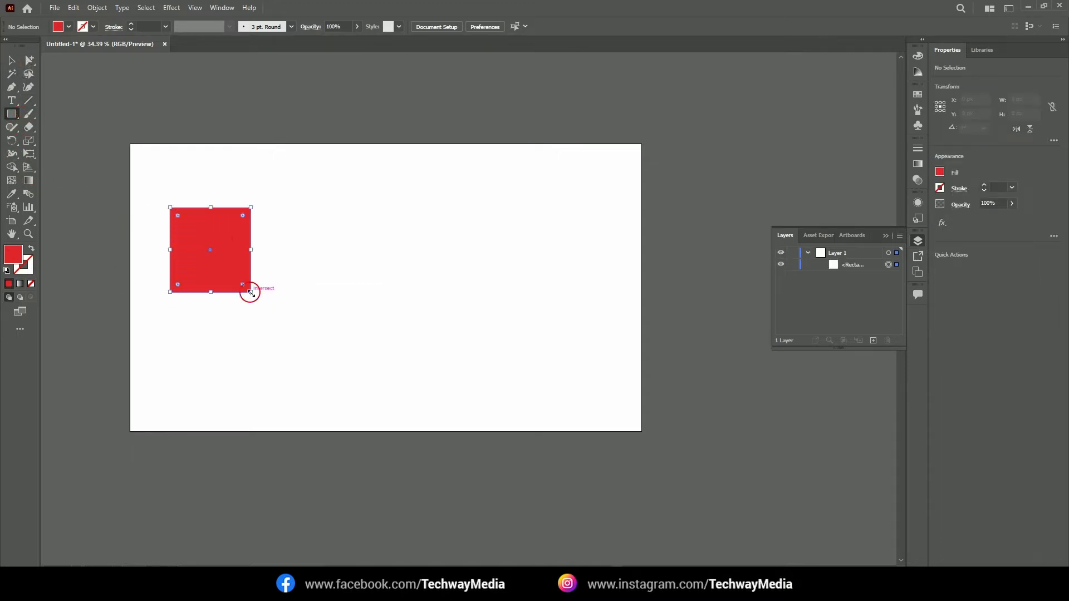
Duplicate the red rectangle horizontally at equal spacing to form a row of five
left_click(12, 60)
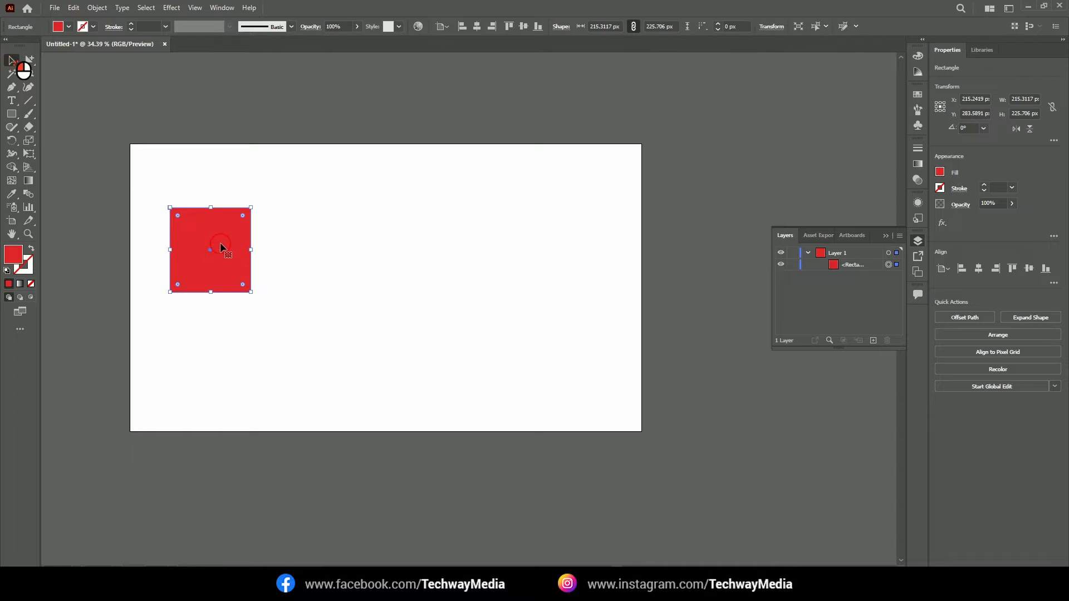
left_click_drag(223, 243, 321, 241)
key("ctrl+d")
key("ctrl+d")
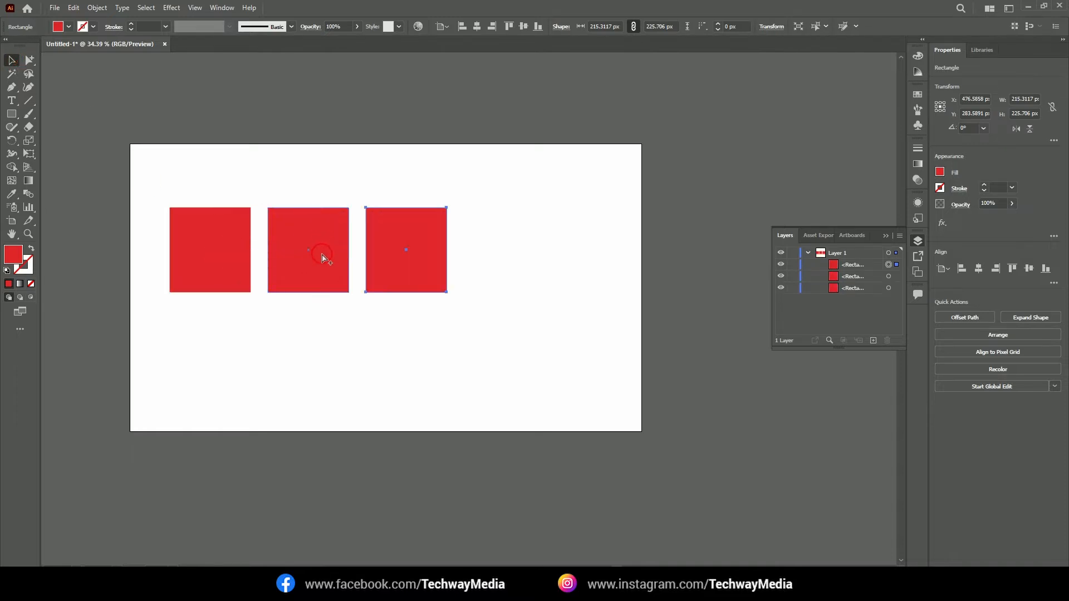
key("ctrl+d")
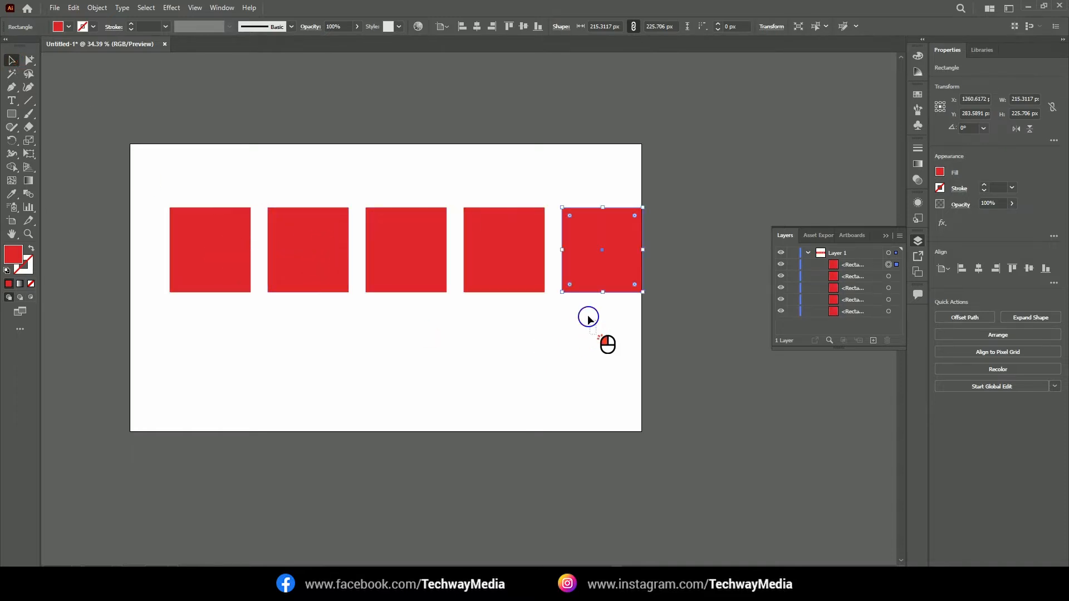
Scale the row of five rectangles down proportionally to about 1095 × 196 px so it fits inside the artboard
left_click_drag(594, 333, 131, 167)
left_click_drag(639, 291, 580, 281)
left_click(561, 351)
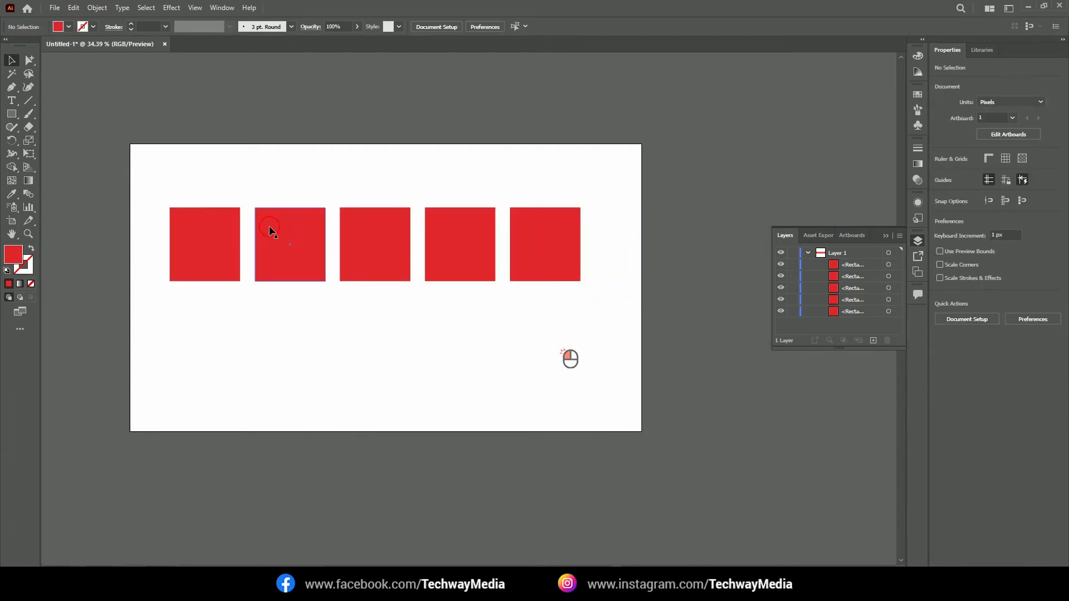
left_click_drag(191, 182, 243, 405)
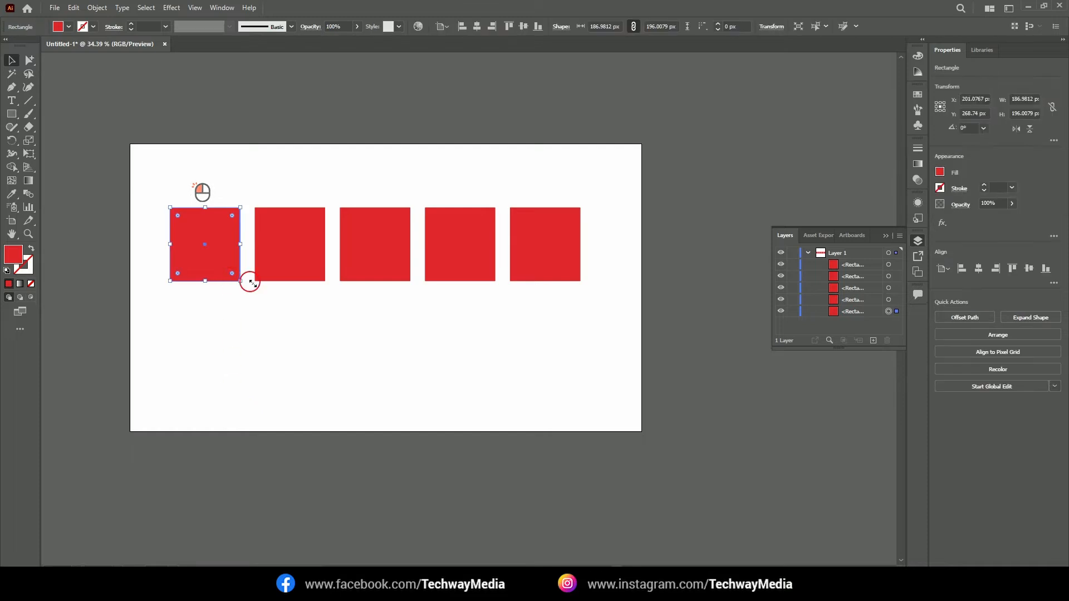
left_click(349, 334)
left_click_drag(187, 187, 613, 303)
left_click(470, 358)
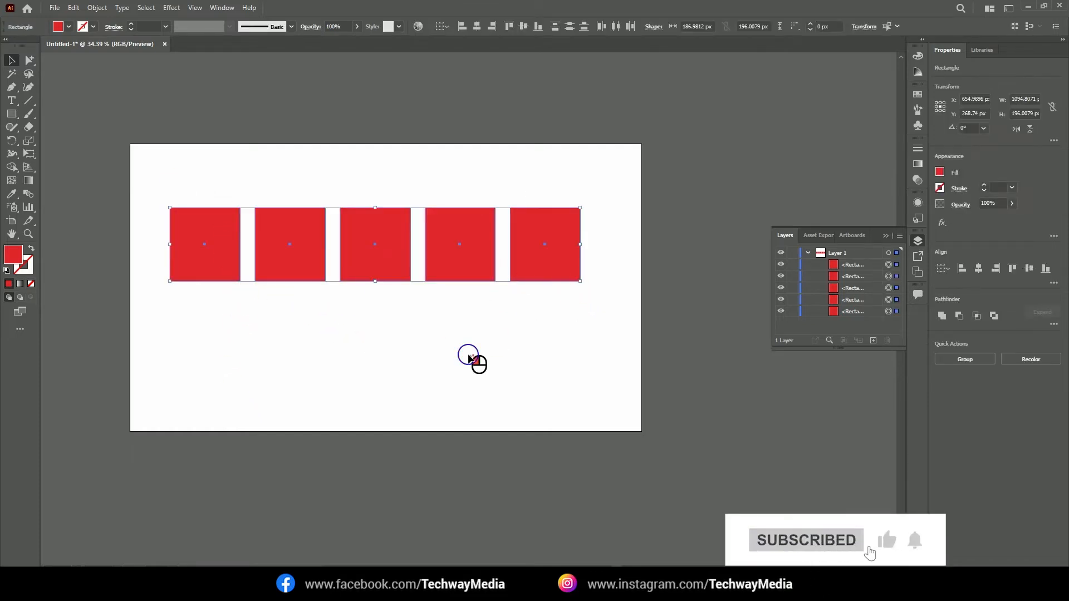
Delete the four copied rectangles, keeping only the first one
left_click_drag(293, 184, 698, 411)
key("Delete")
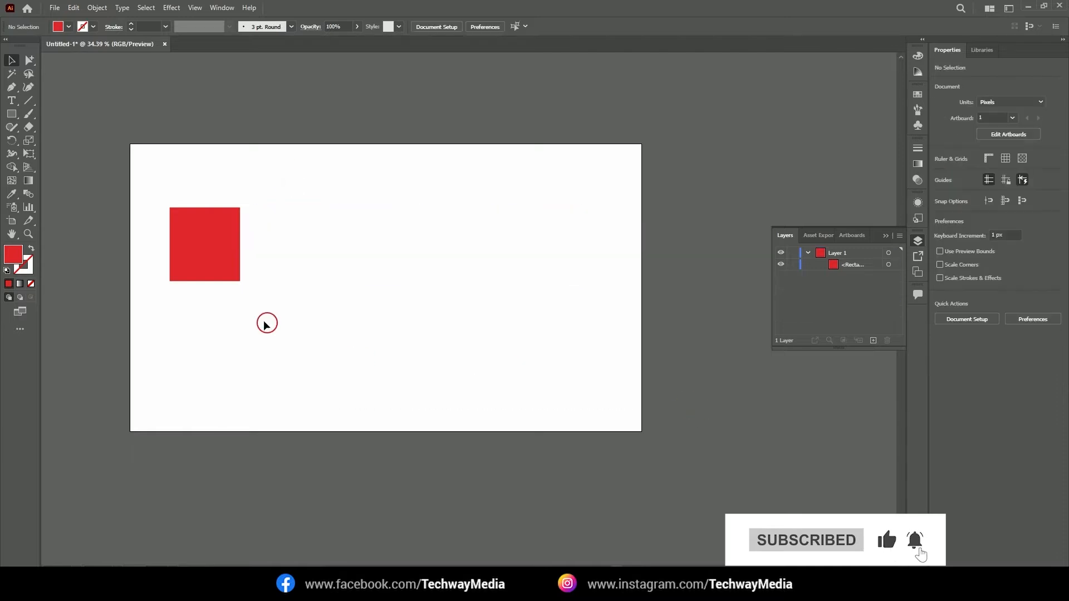
Move the remaining rectangle toward the artboard's middle and resize it to about 337 × 303 px
left_click_drag(219, 260, 326, 266)
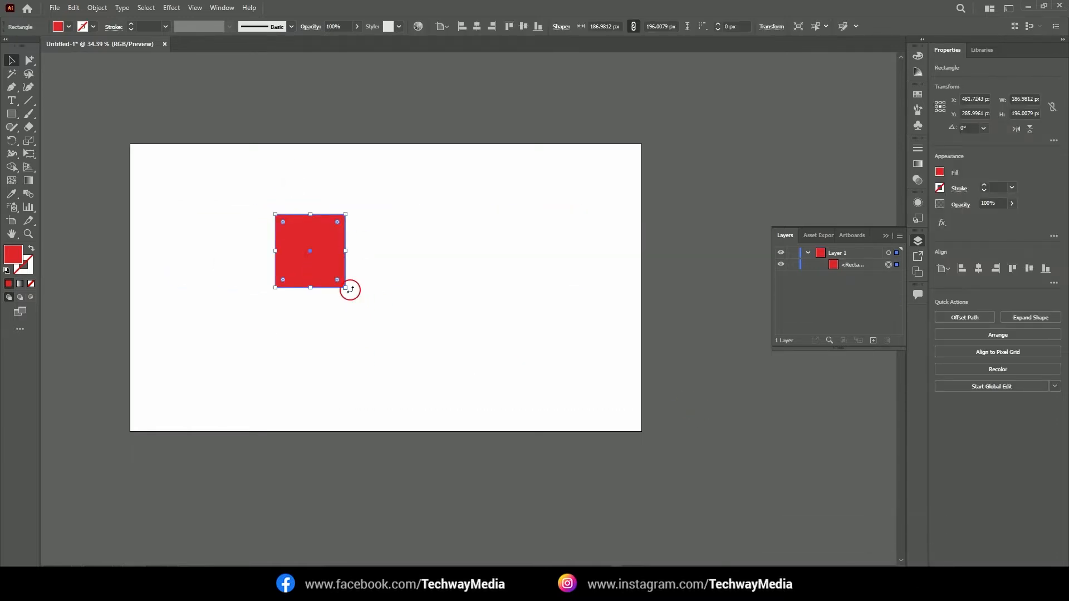
left_click_drag(346, 289, 557, 334)
left_click(412, 336)
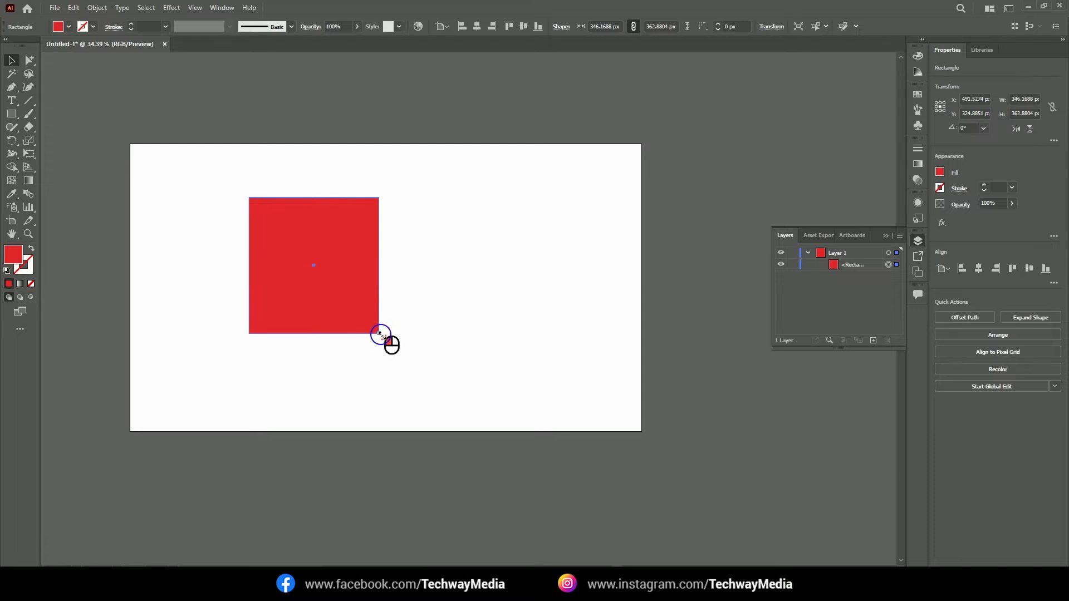
left_click_drag(380, 335, 375, 310)
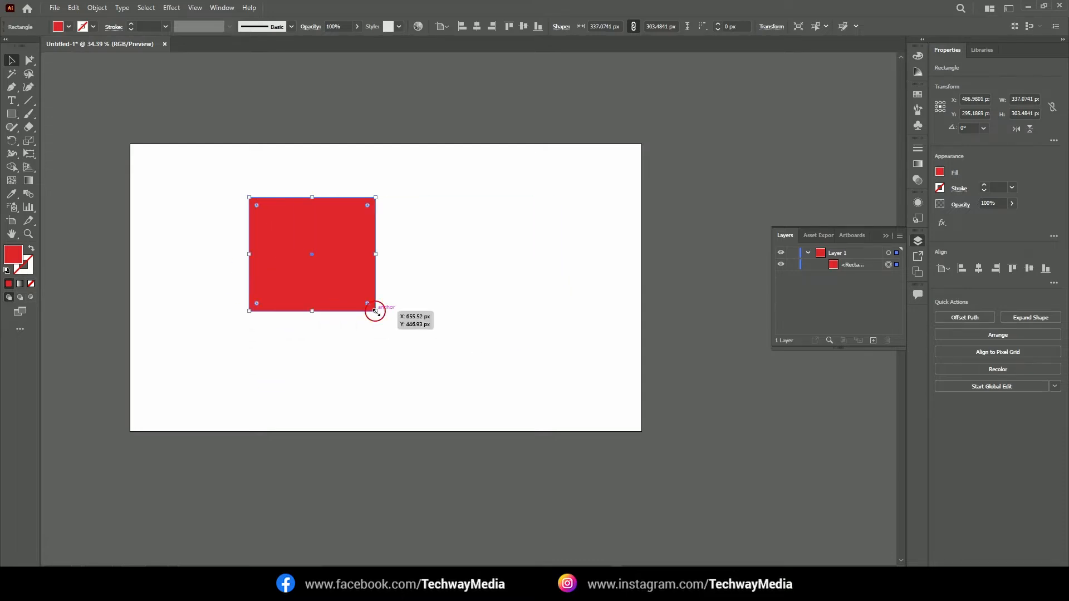
left_click_drag(349, 258, 335, 254)
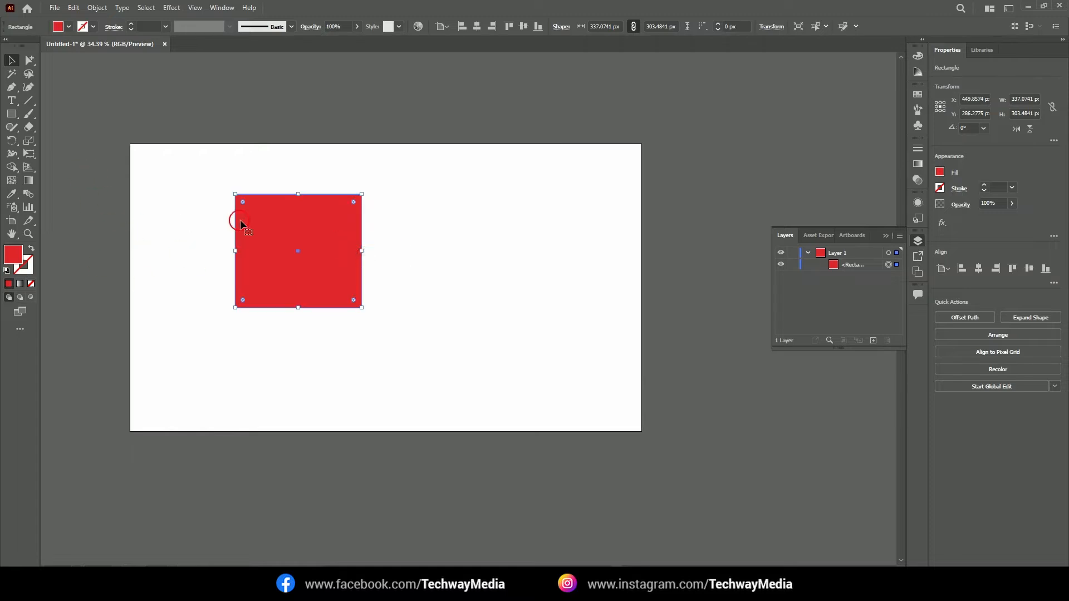
Delete the rectangle and draw a red ellipse about 440 × 353 px in its place
key("Delete")
left_click_drag(10, 118, 61, 140)
left_click_drag(254, 215, 418, 347)
left_click(8, 59)
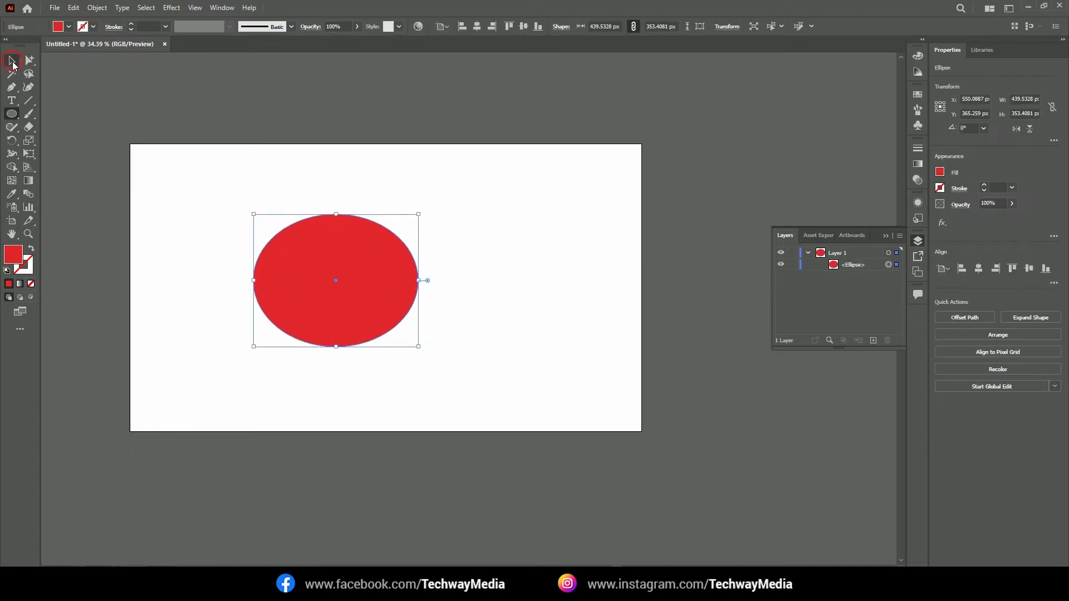
Delete the ellipse to leave the artboard empty
left_click_drag(352, 282, 326, 272)
key("Delete")
left_click(143, 184)
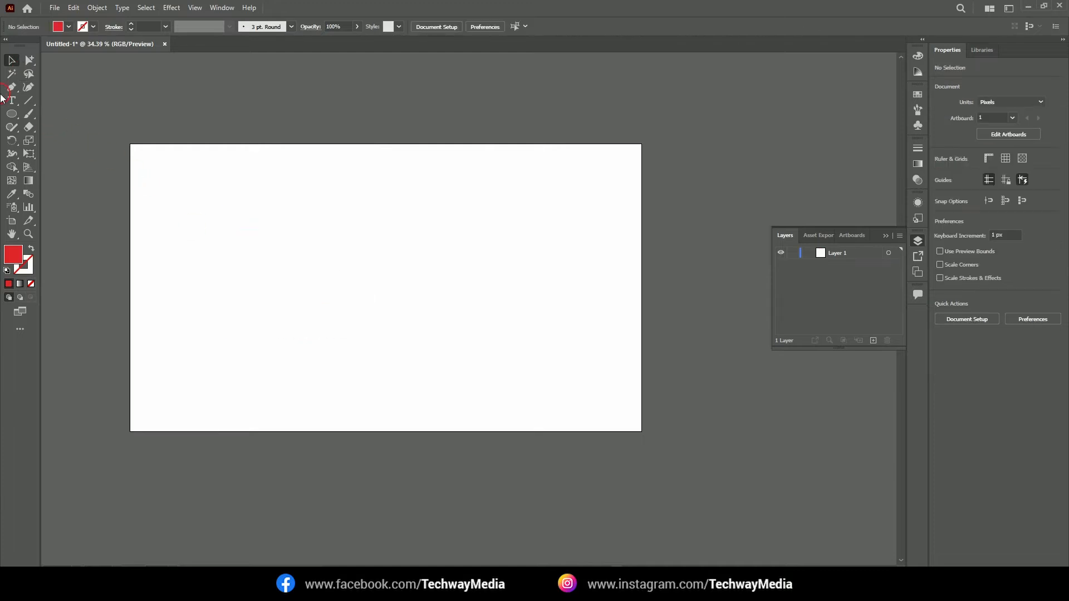
Draw a red square about 206 × 206 px near the artboard's left edge
left_click(11, 74)
left_click(12, 113)
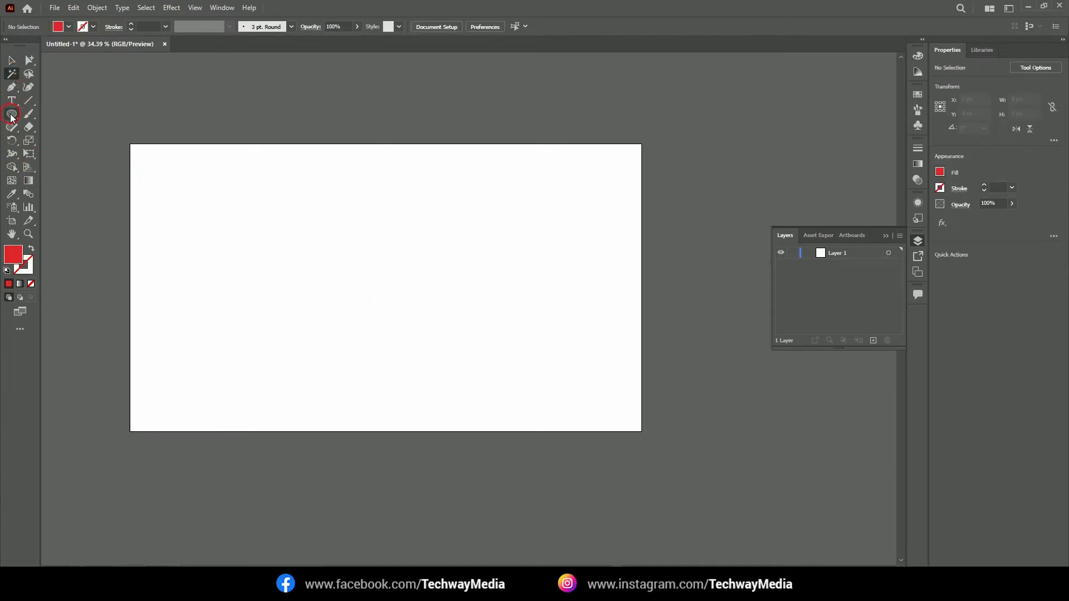
left_click(53, 114)
left_click_drag(170, 211, 247, 287)
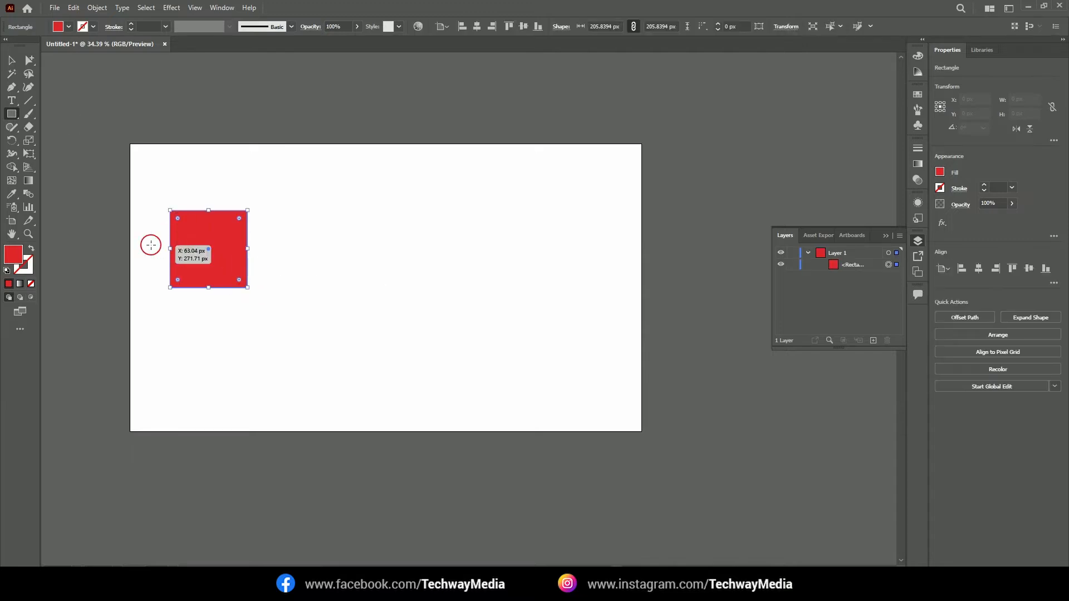
Shift the square slightly left and duplicate it horizontally at about 236 px intervals to form a row of five
left_click(3, 61)
left_click_drag(229, 234, 292, 230)
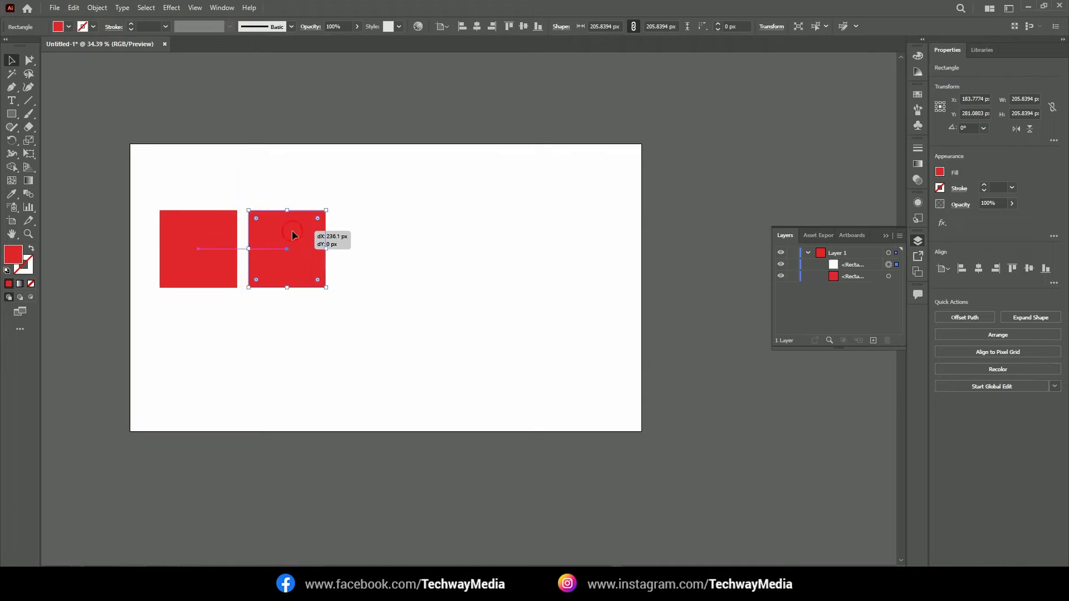
key("ctrl+d")
key("ctrl+d")
key("ctrl+d")
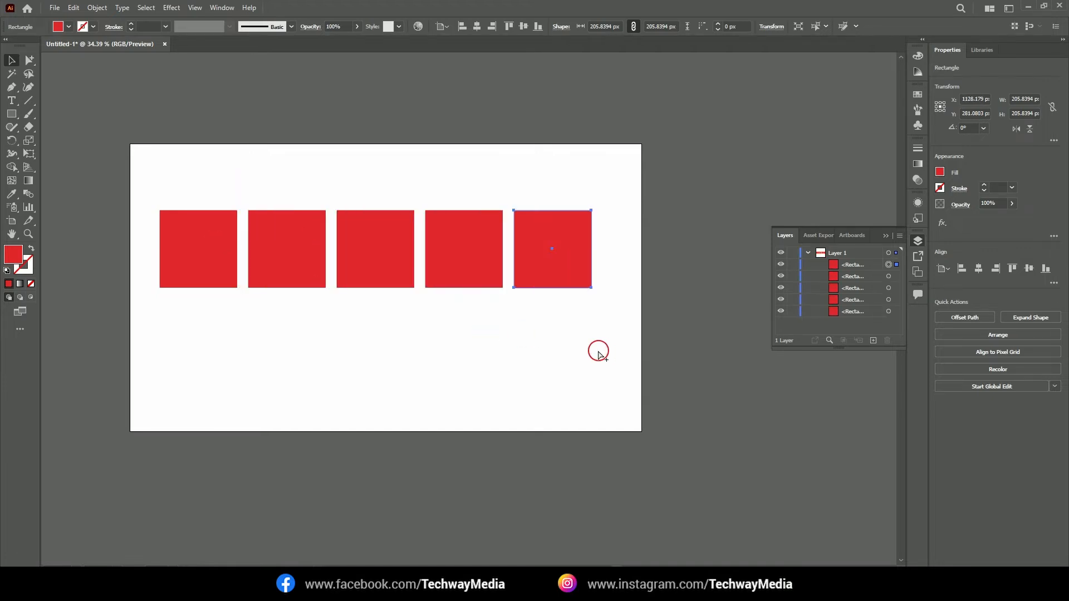
left_click(571, 363)
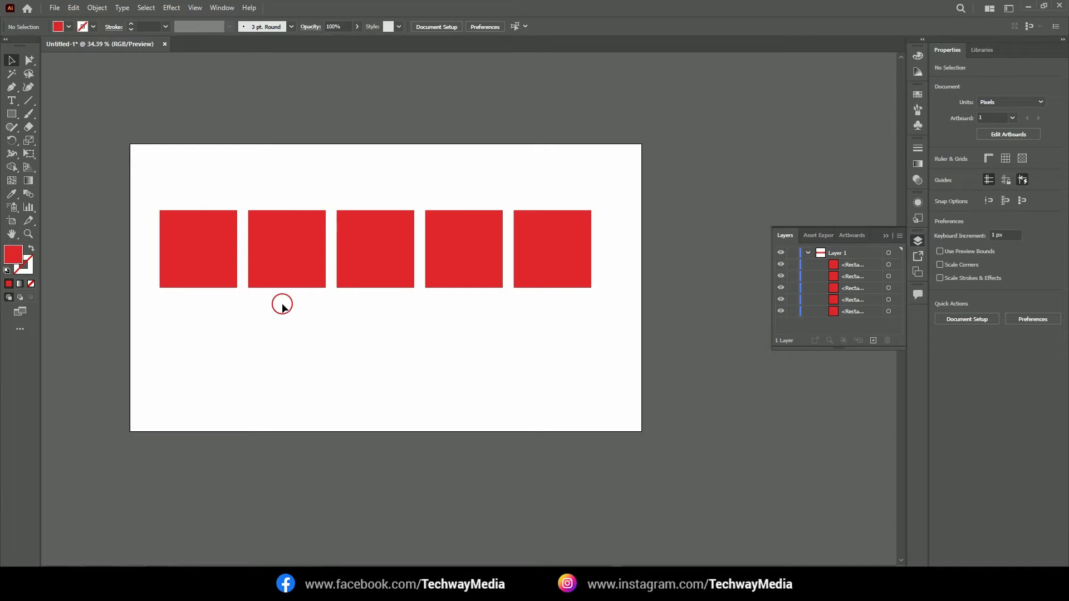
Fill the second square in the row with the dark blue swatch
left_click(199, 262)
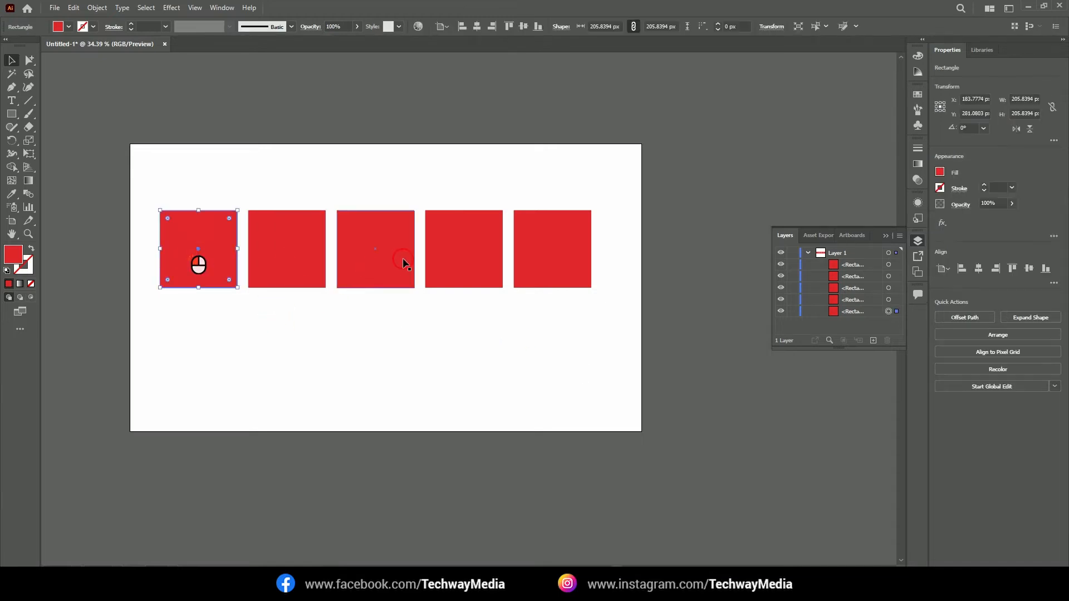
left_click(406, 265)
left_click(315, 243)
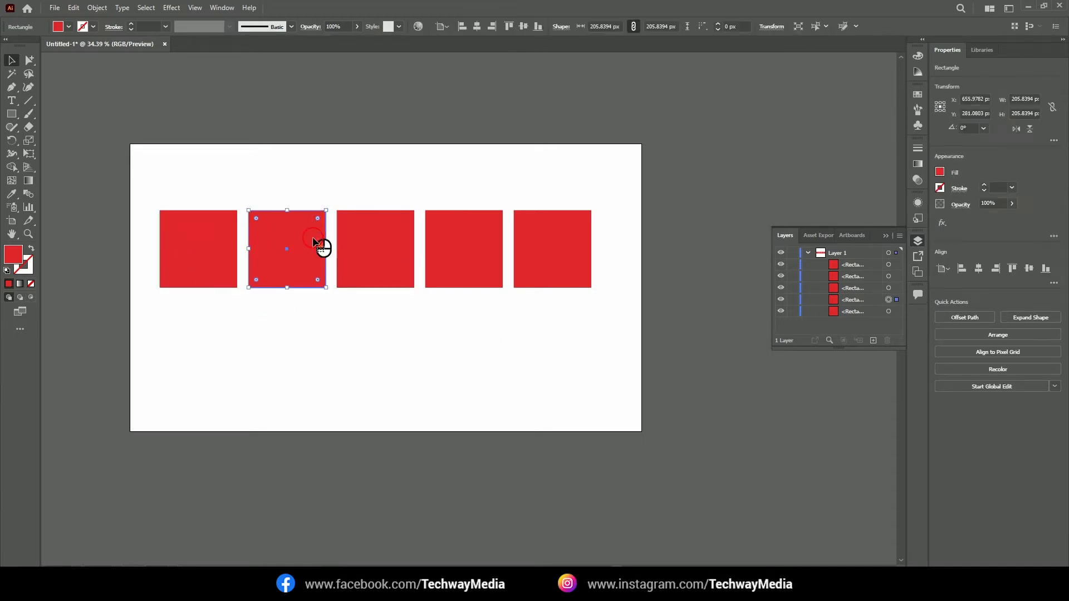
left_click(939, 172)
left_click(912, 212)
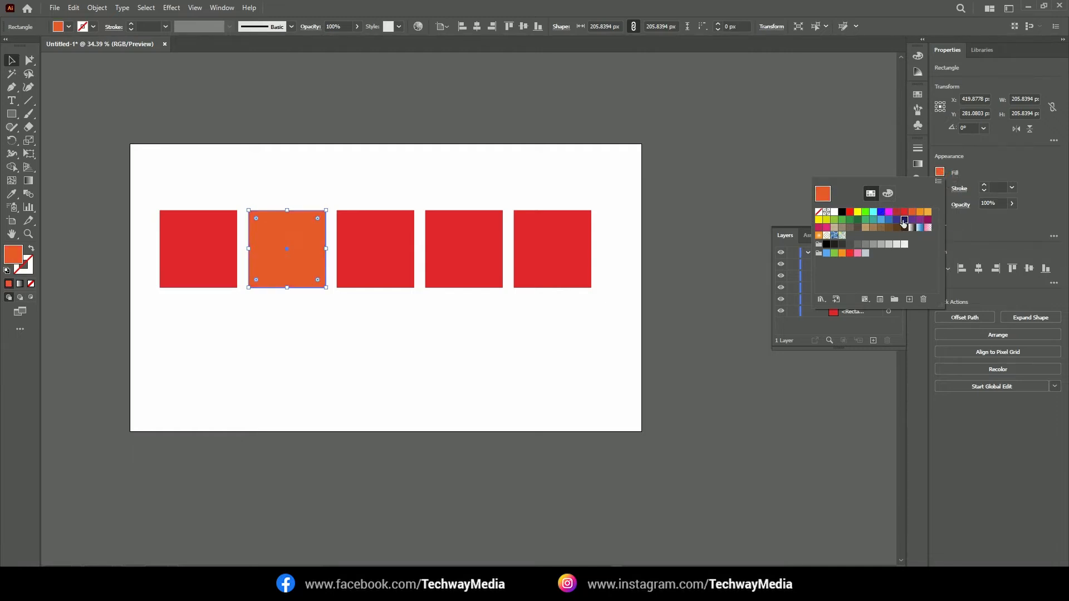
left_click(903, 220)
Fill the fourth square in the row with the same dark blue swatch as the second
left_click(486, 257)
left_click(491, 273)
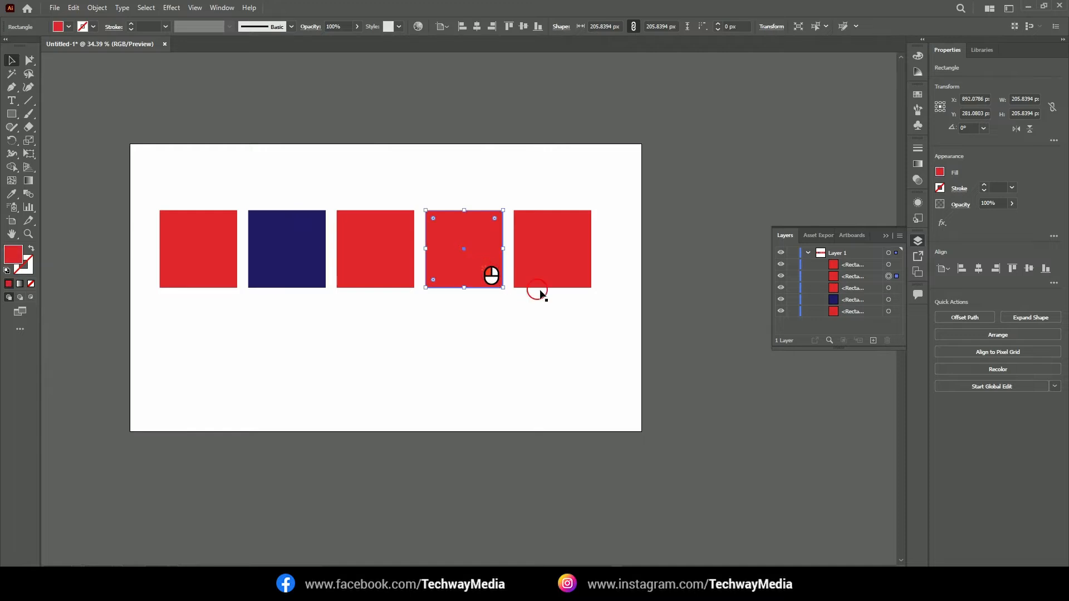
left_click(940, 174)
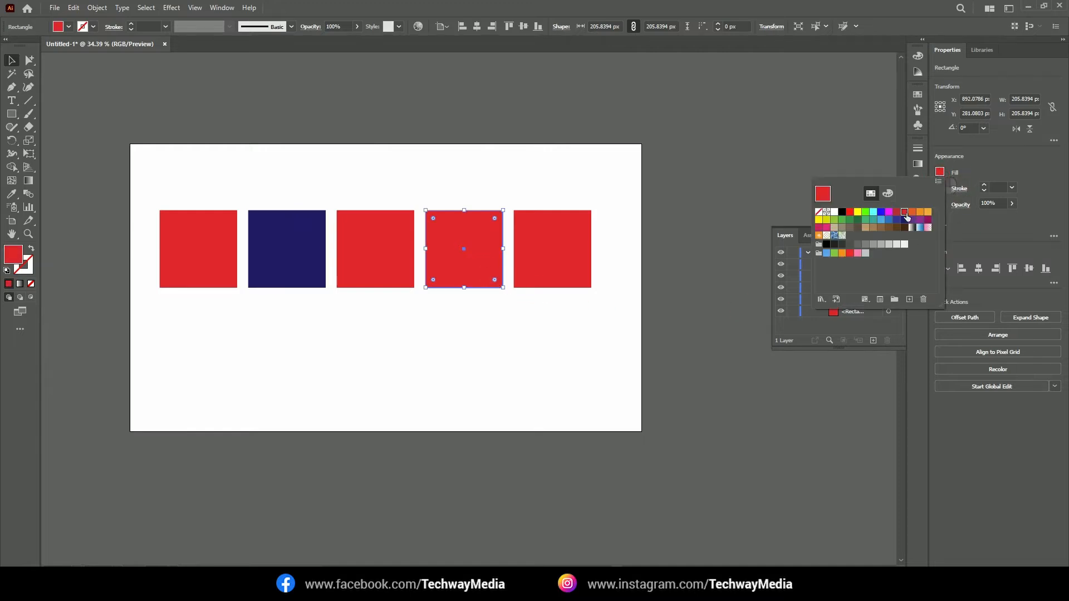
left_click(904, 220)
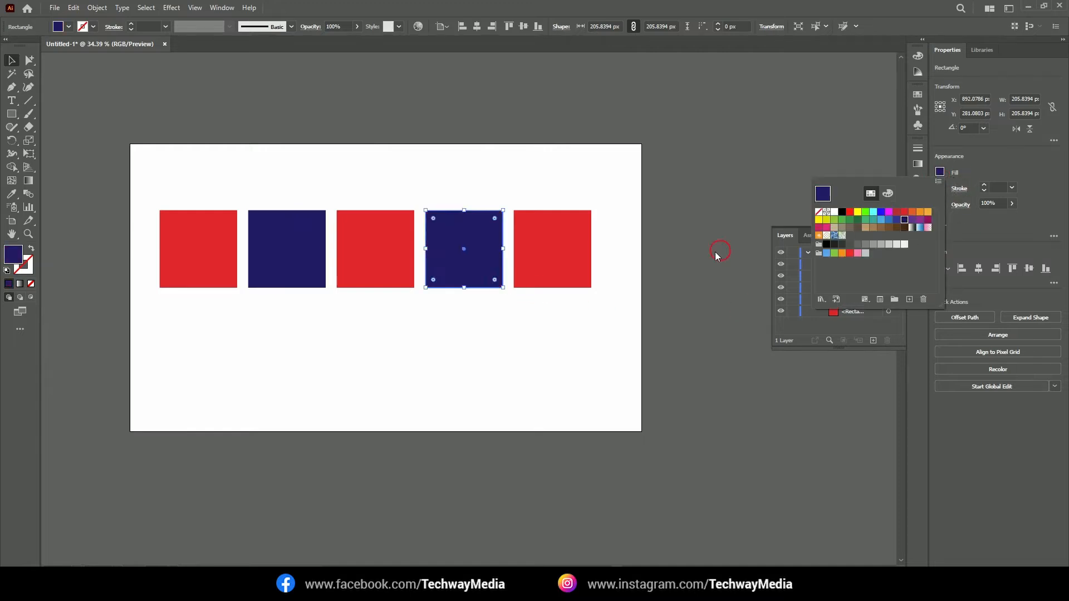
Duplicate the fifth square about 241 px straight down and fill the copy with a light green swatch
left_click(567, 242)
left_click_drag(575, 240, 577, 328)
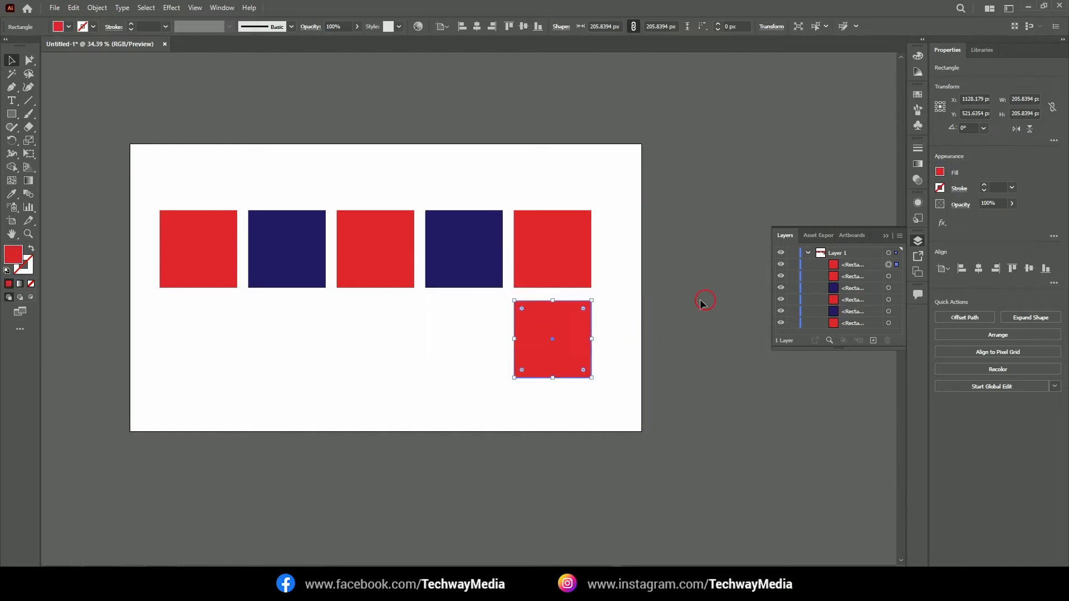
left_click(940, 172)
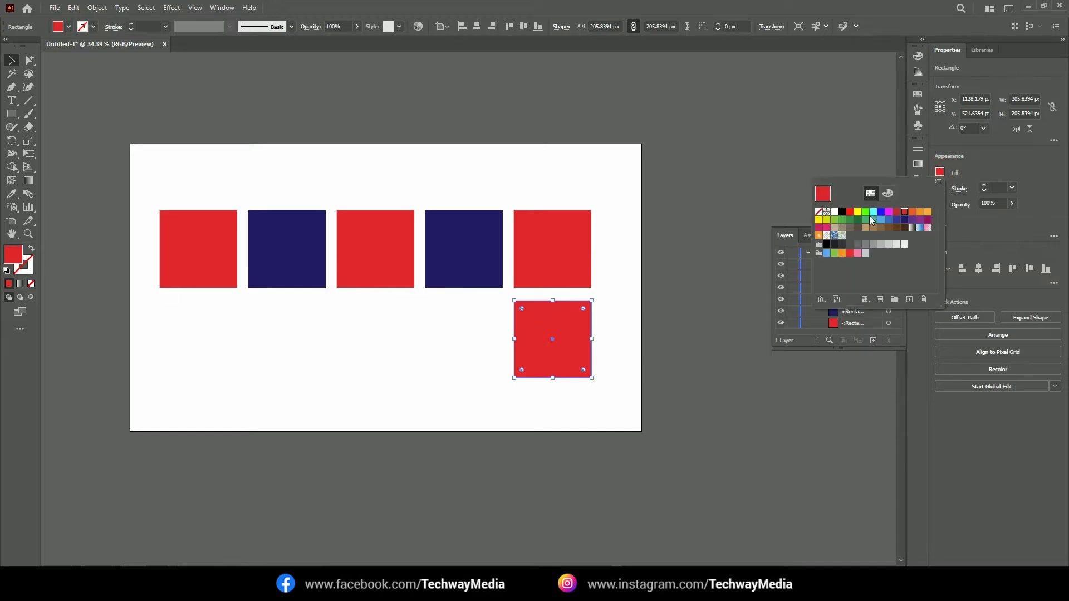
left_click(871, 218)
left_click(432, 339)
left_click(516, 355)
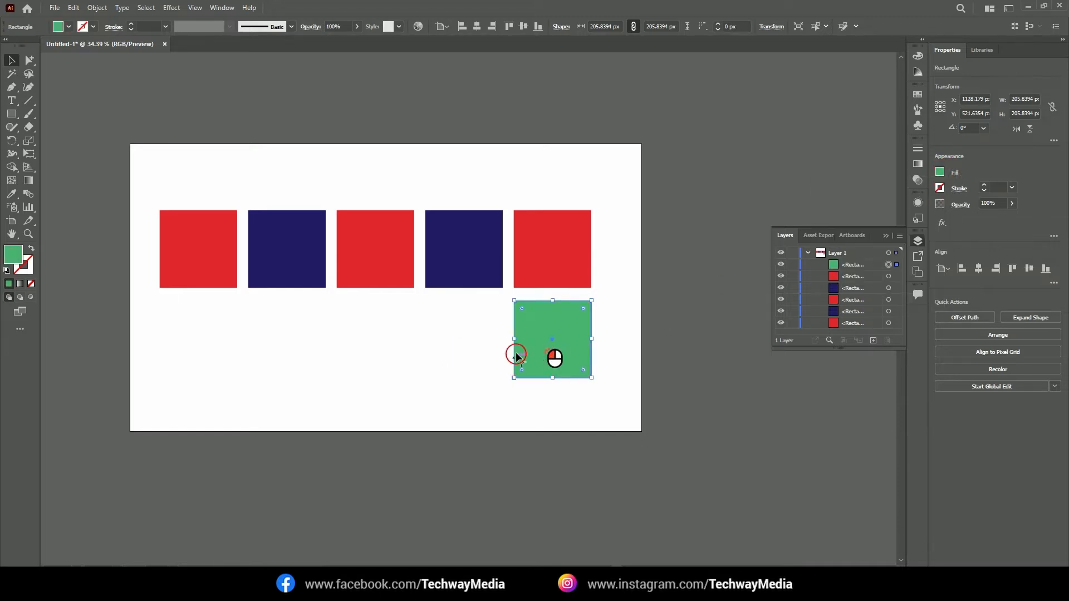
Fill the middle square of the row with a darker green swatch
left_click(410, 257)
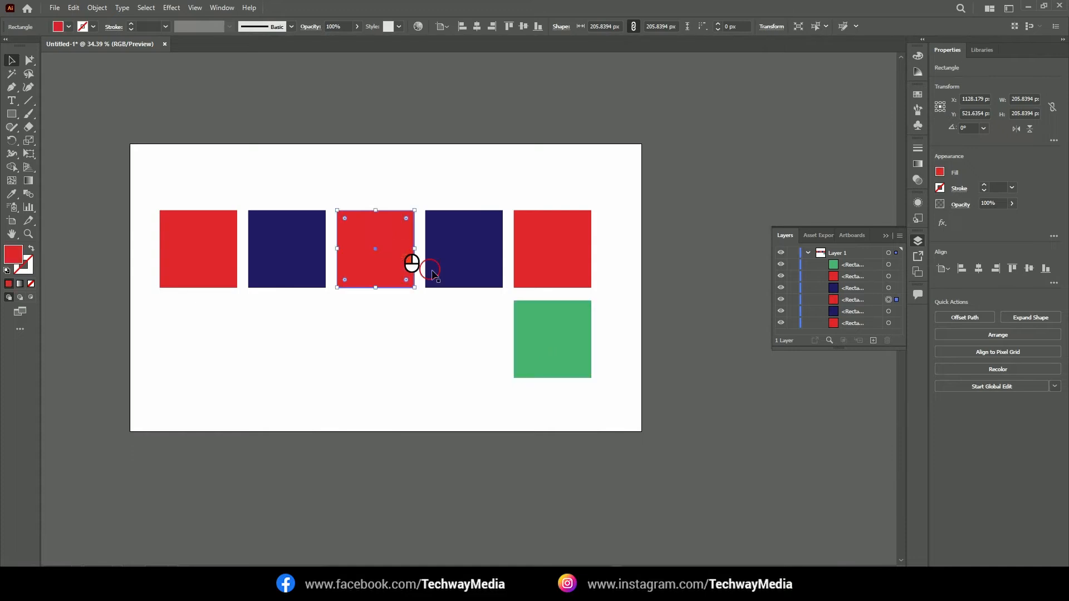
left_click(940, 174)
left_click(850, 221)
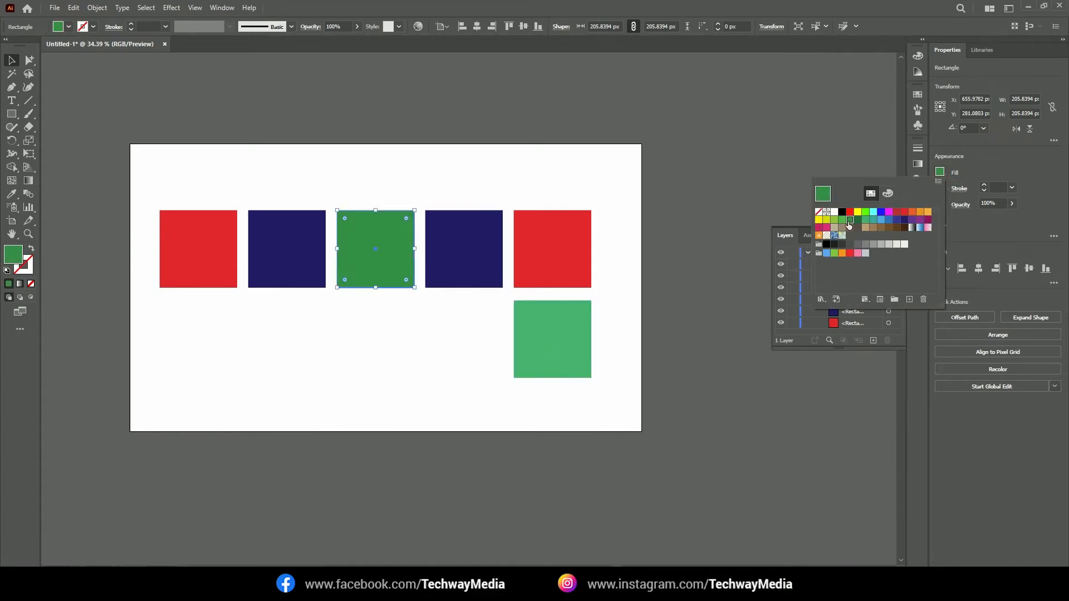
left_click(842, 220)
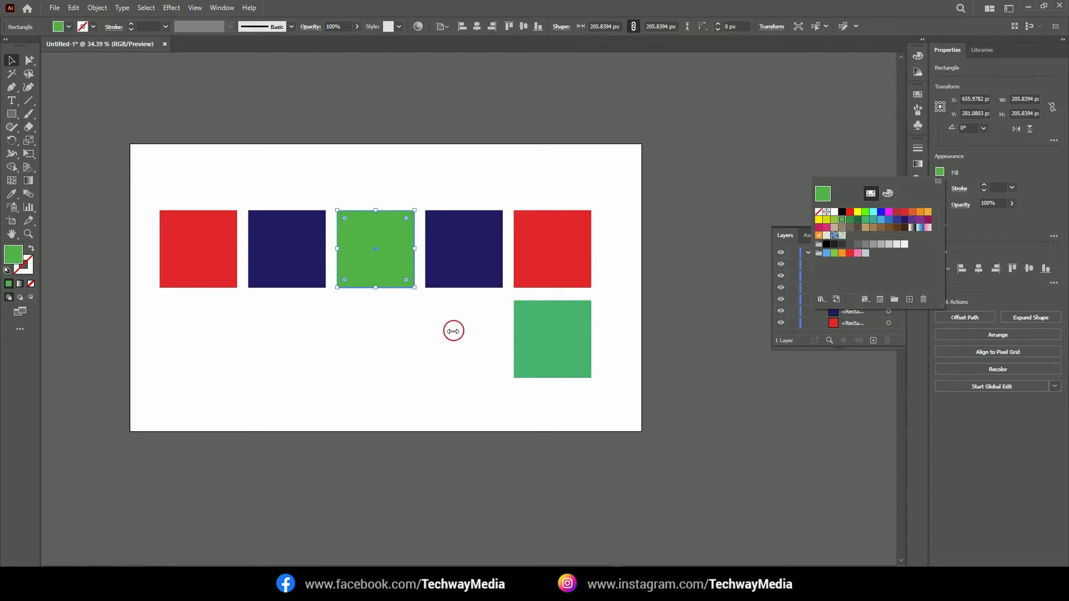
left_click(854, 221)
left_click(489, 348)
Change the lower square's fill to the same darker green as the row's middle square
left_click(578, 347)
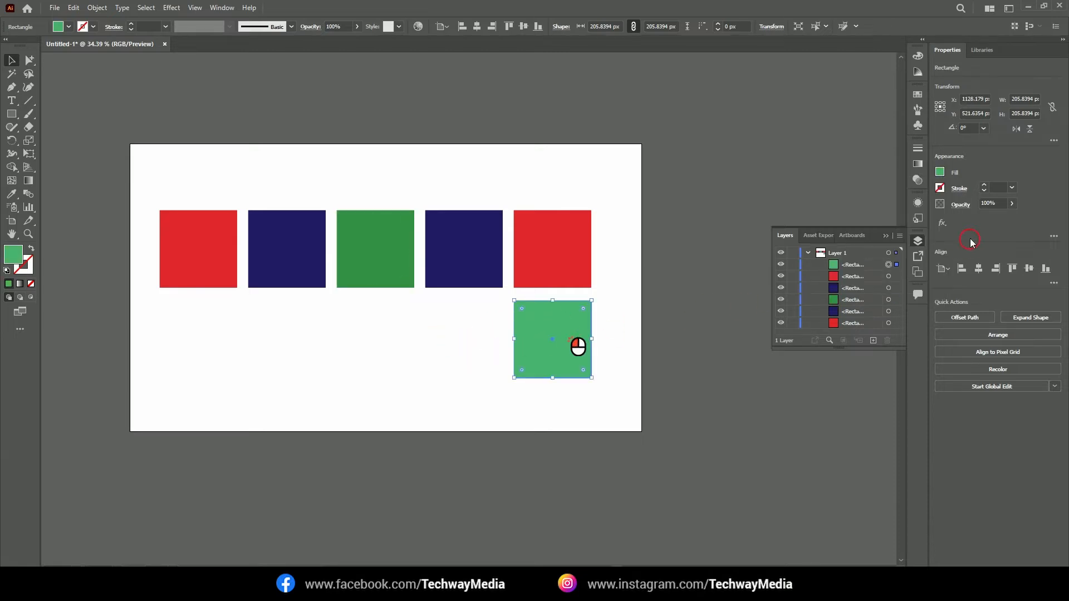
left_click(941, 174)
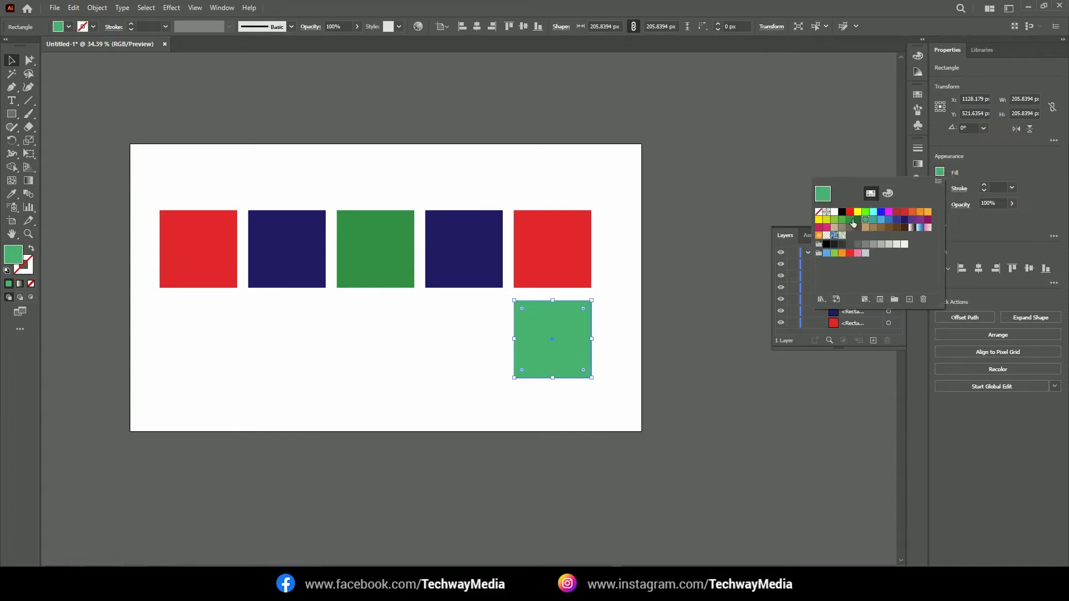
left_click(854, 222)
left_click(438, 344)
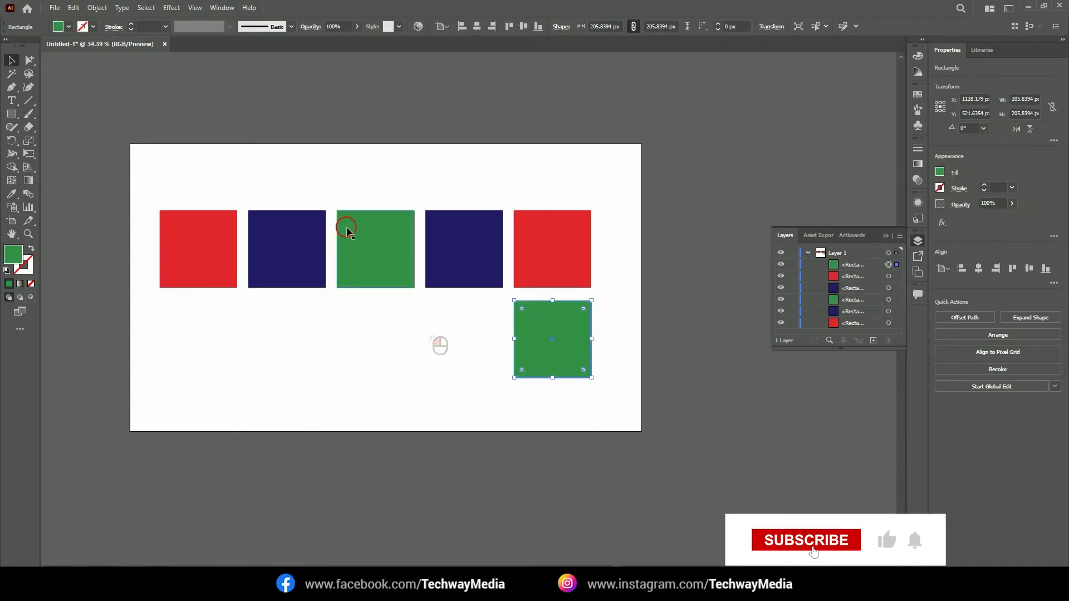
Select the red, green and dark blue squares one after another to compare matching fills, and clear the selection
left_click(235, 272)
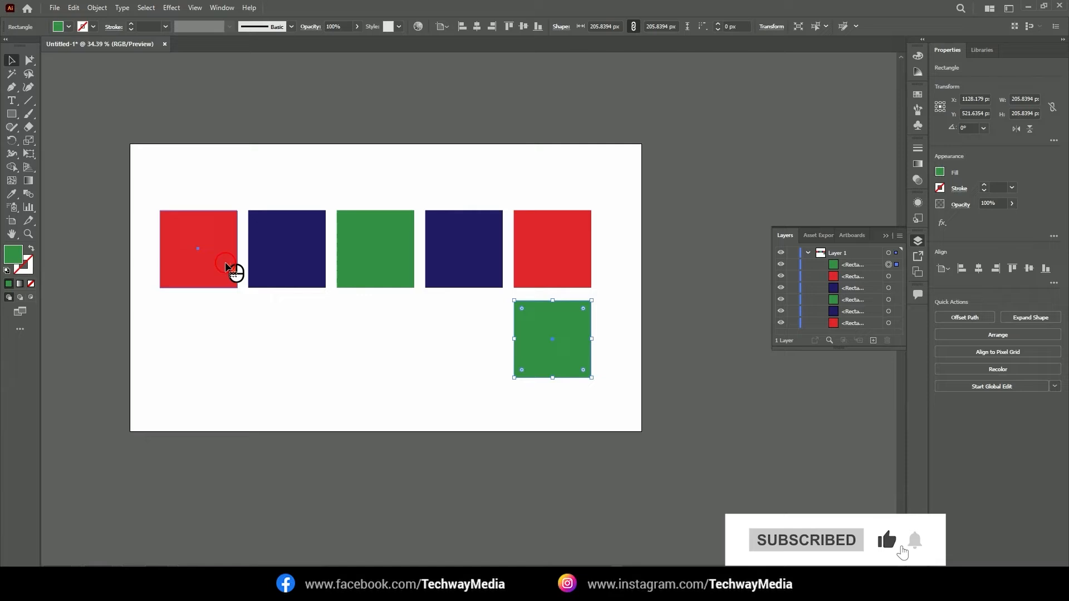
left_click(580, 277)
left_click(406, 251)
left_click(539, 335)
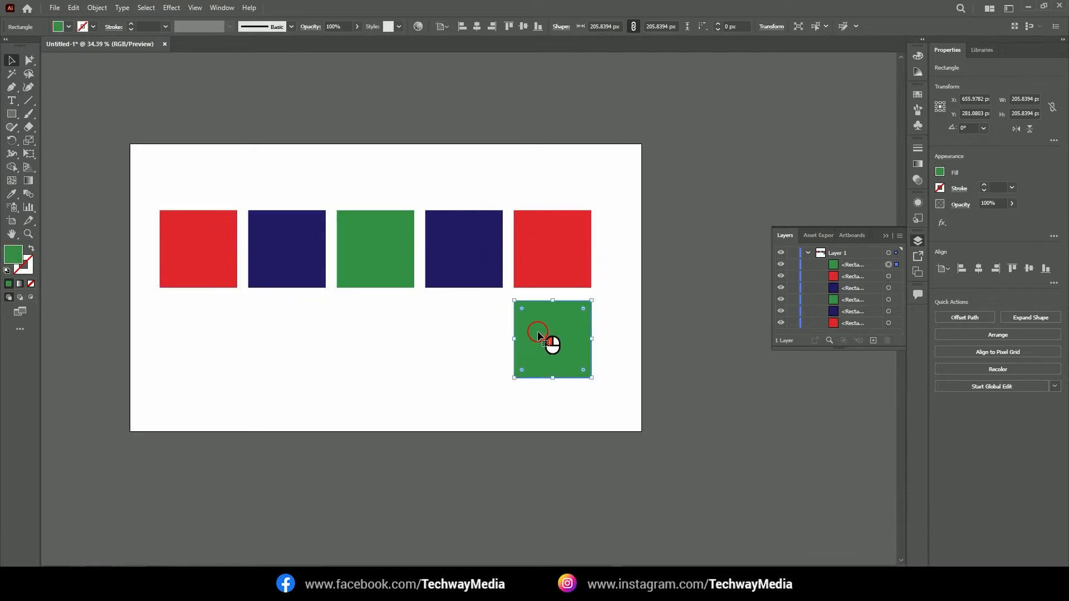
left_click(464, 260)
left_click(292, 246)
left_click(287, 376)
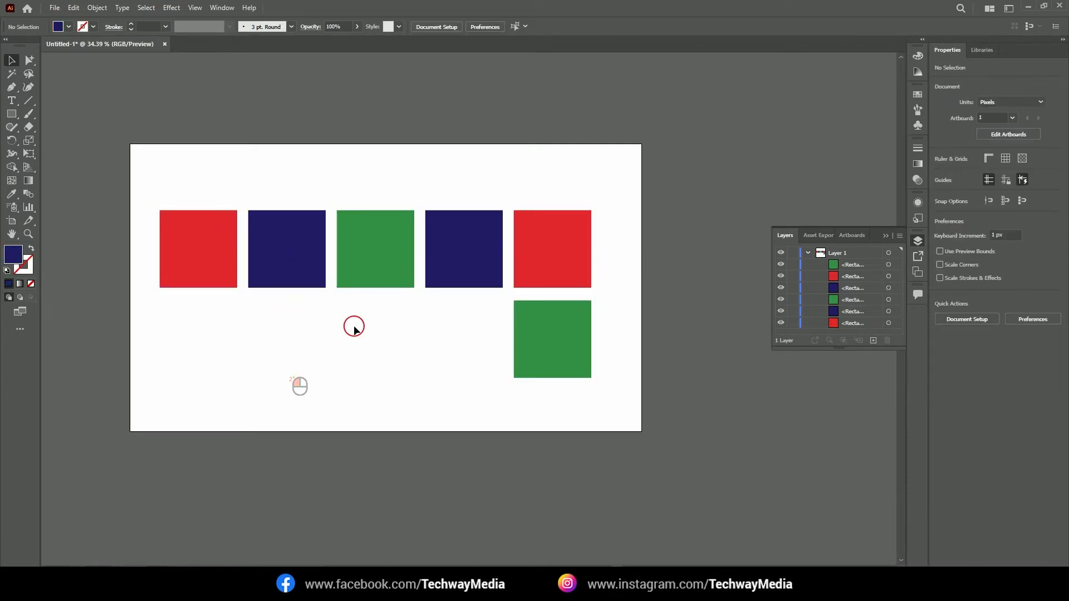
Duplicate the fourth square of the upper row about 241 px down, and duplicate that copy about 245 px to its left
left_click_drag(457, 268, 460, 352)
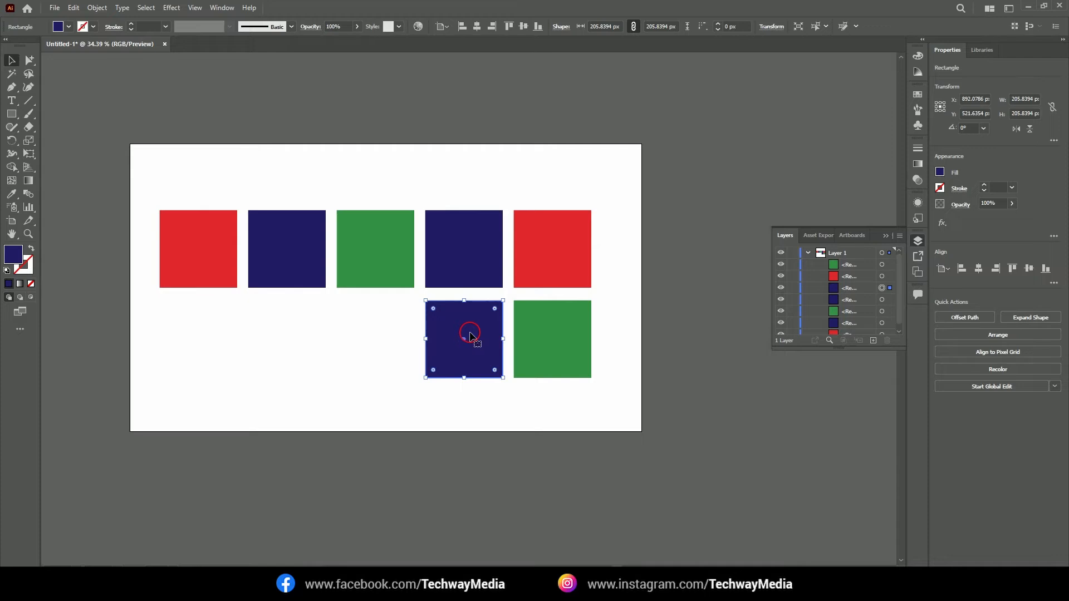
left_click_drag(471, 331, 379, 332)
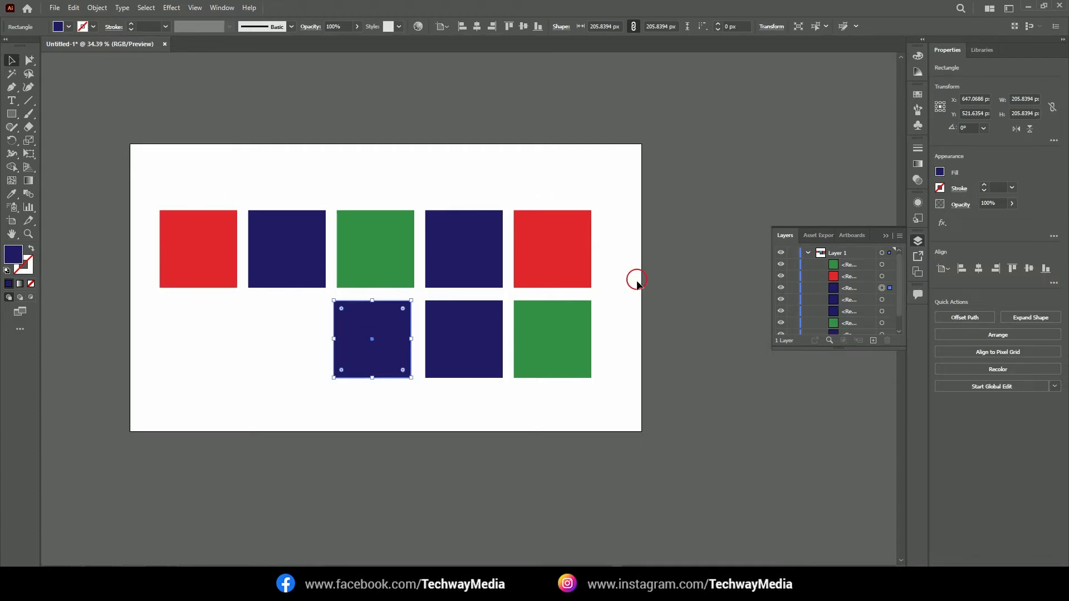
left_click(529, 166)
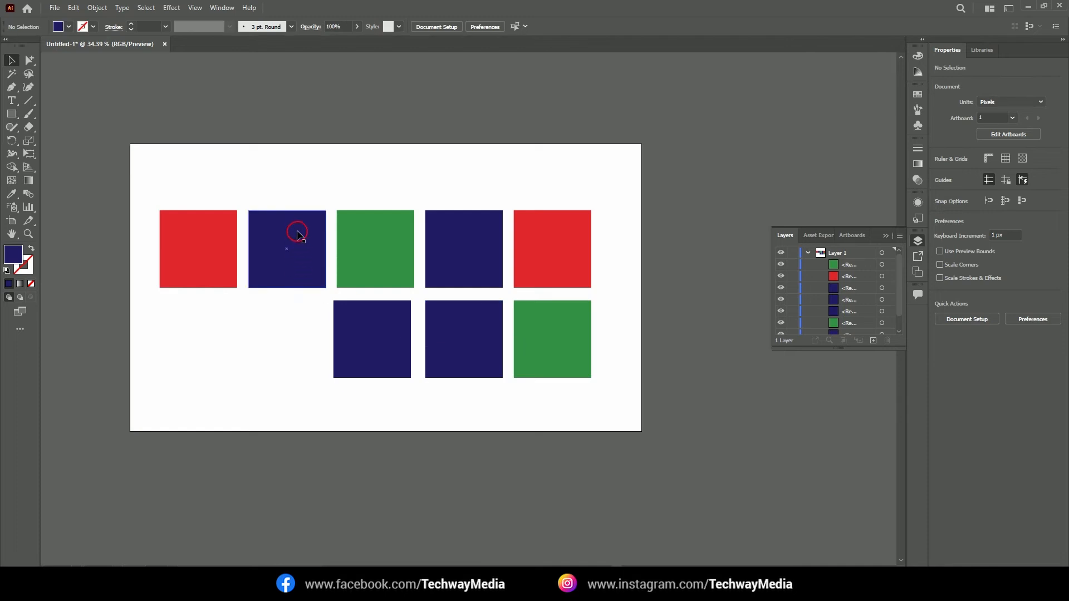
Add the four dark blue squares one by one to a single selection, and clear the selection
left_click(293, 274)
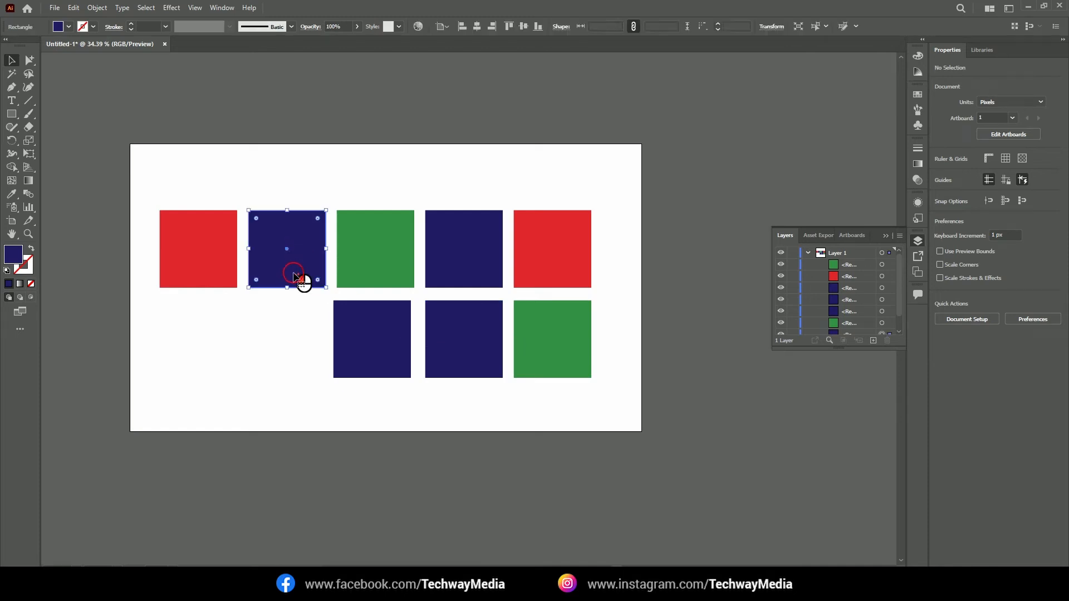
left_click(445, 274, "shift")
left_click(453, 348, "shift")
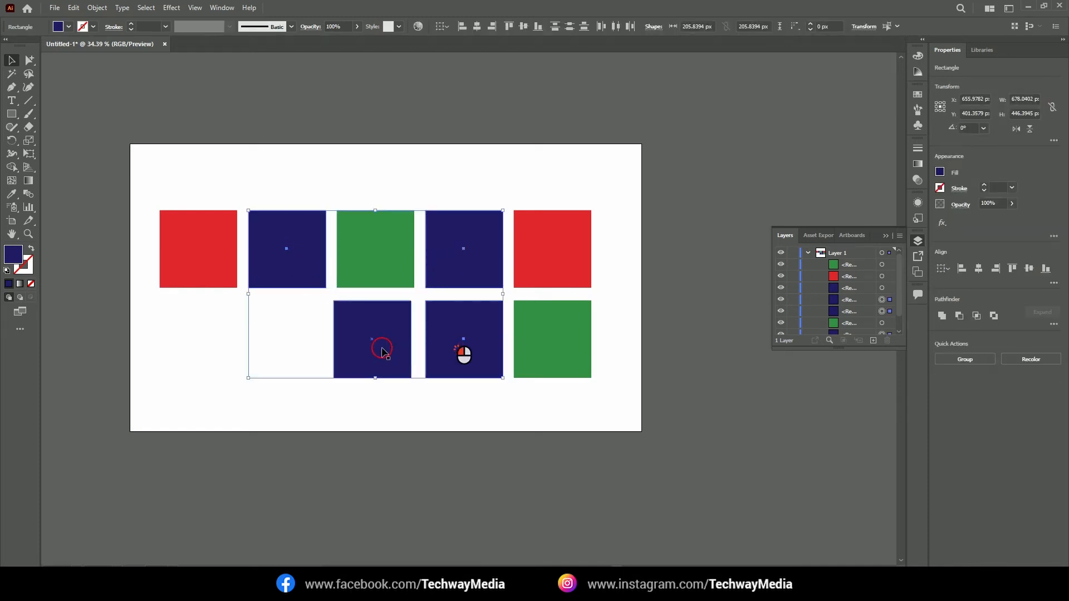
left_click(379, 349, "shift")
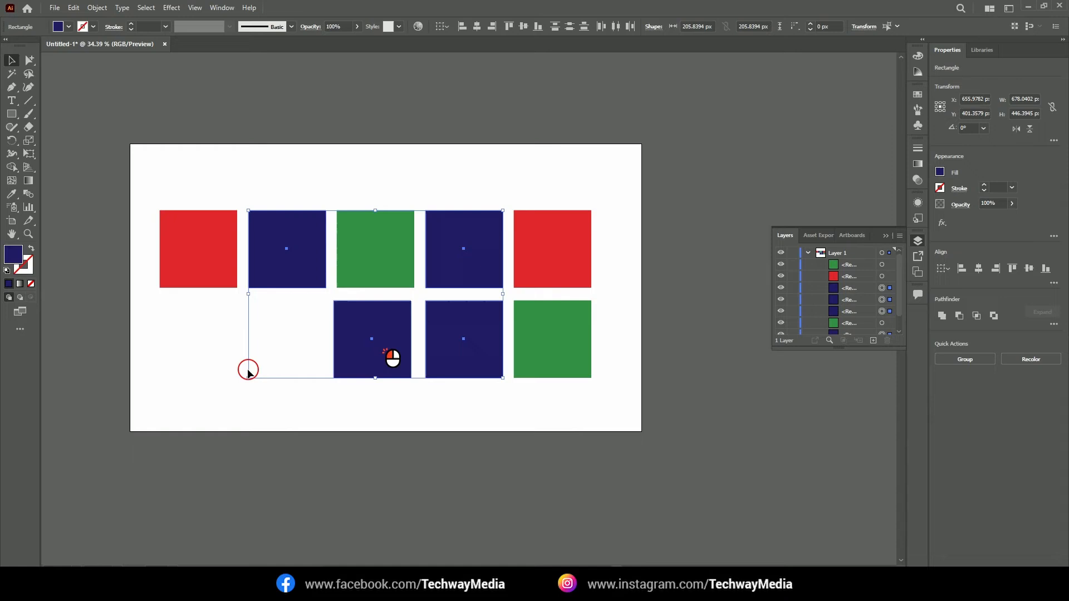
left_click(221, 382)
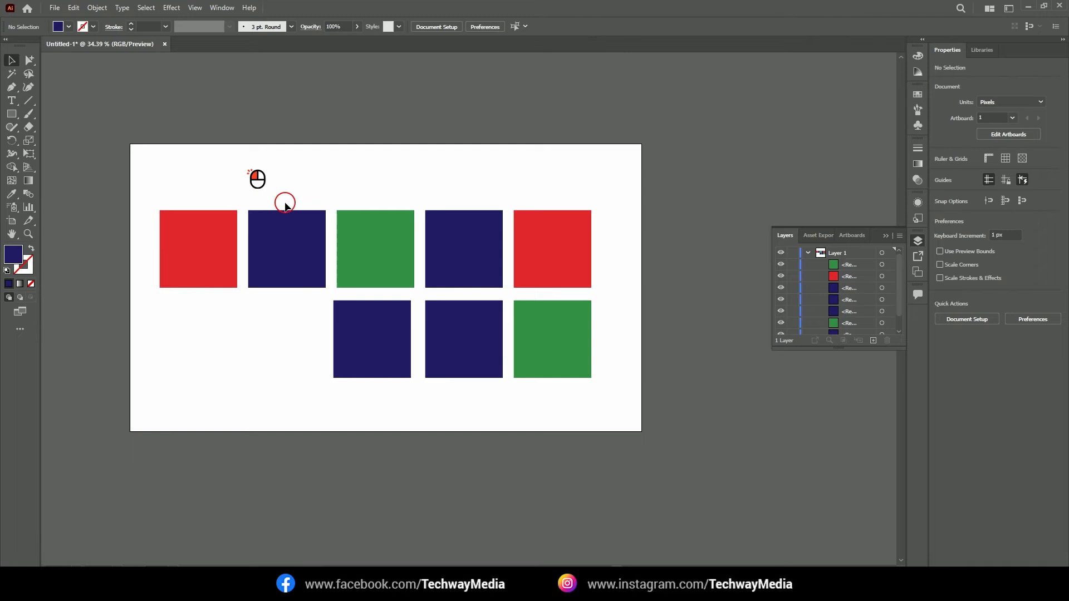
Select all dark blue squares with the Magic Wand tool and recolor their fill, trying magenta before settling on yellow
left_click(12, 74)
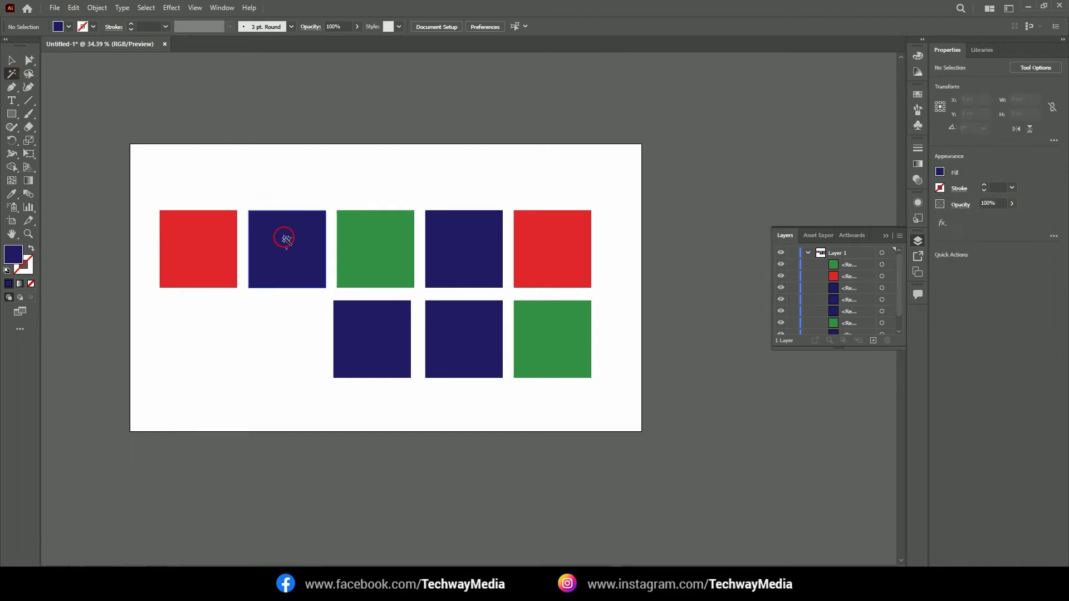
left_click(287, 226)
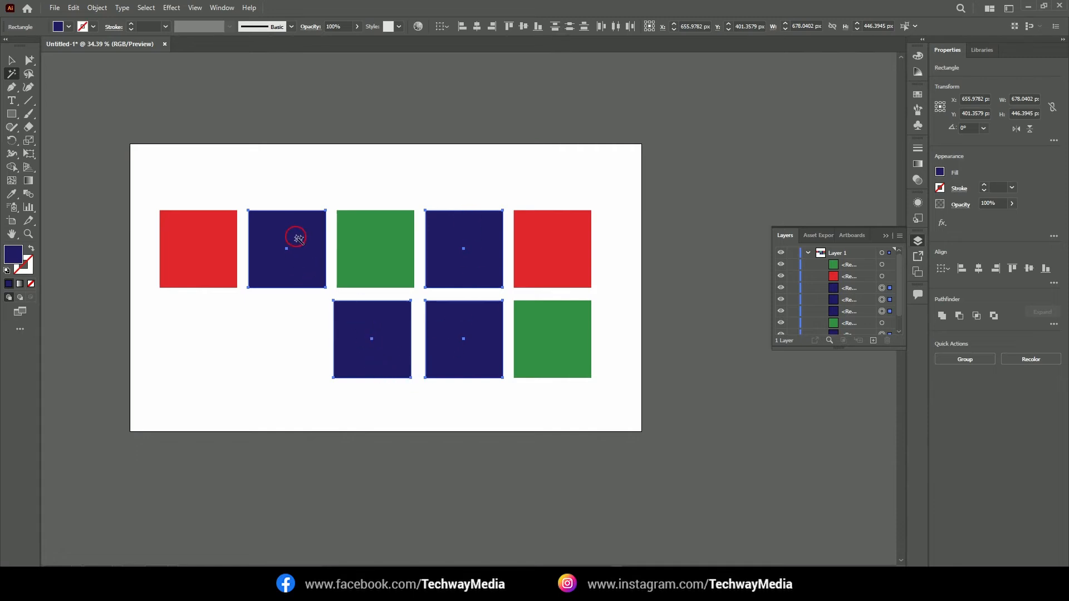
left_click(940, 173)
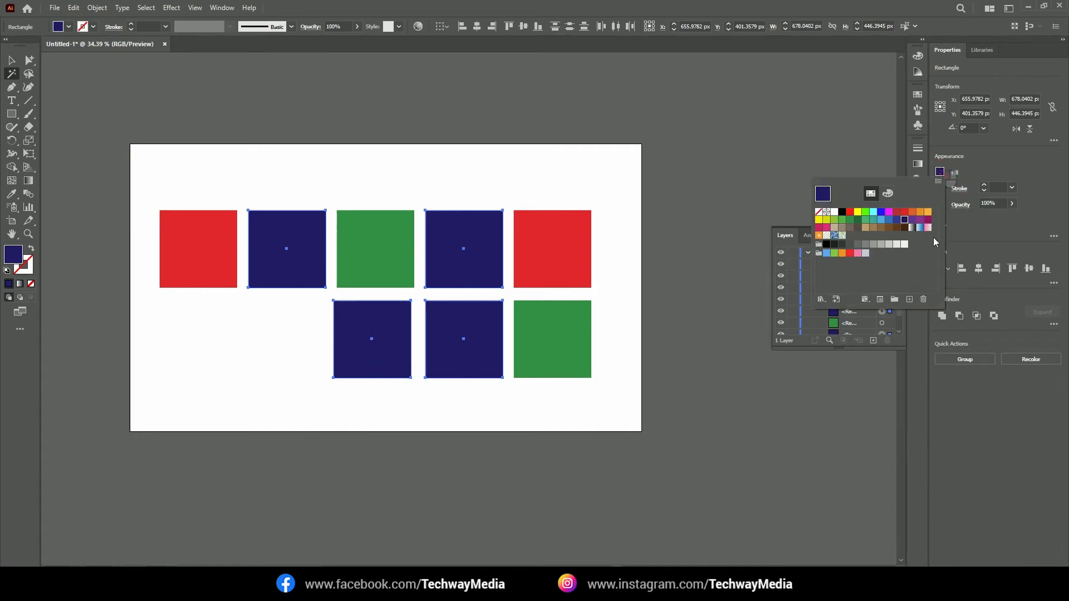
left_click(927, 220)
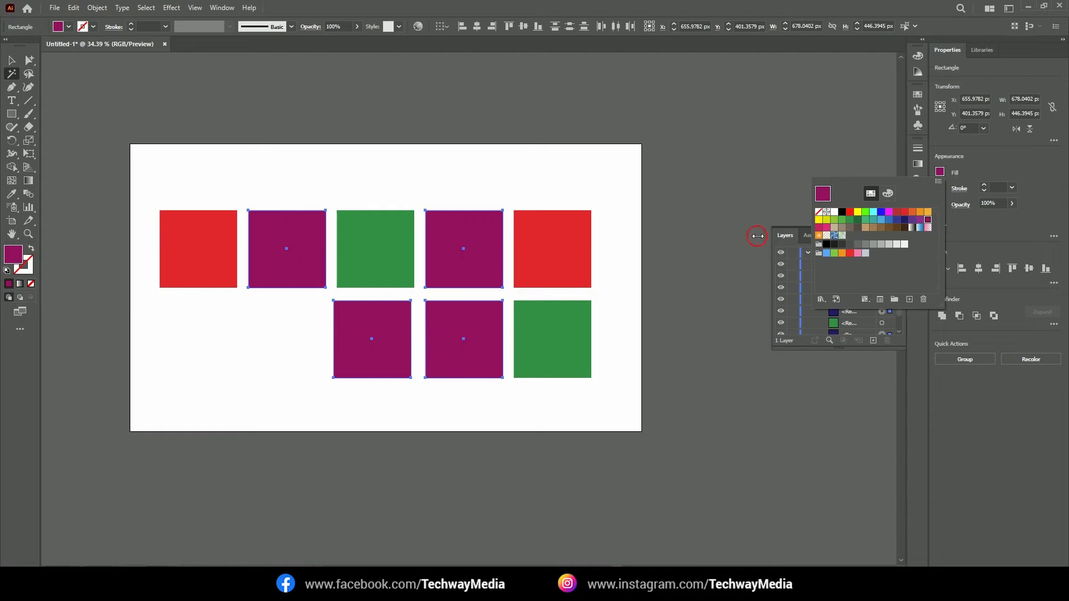
left_click(819, 220)
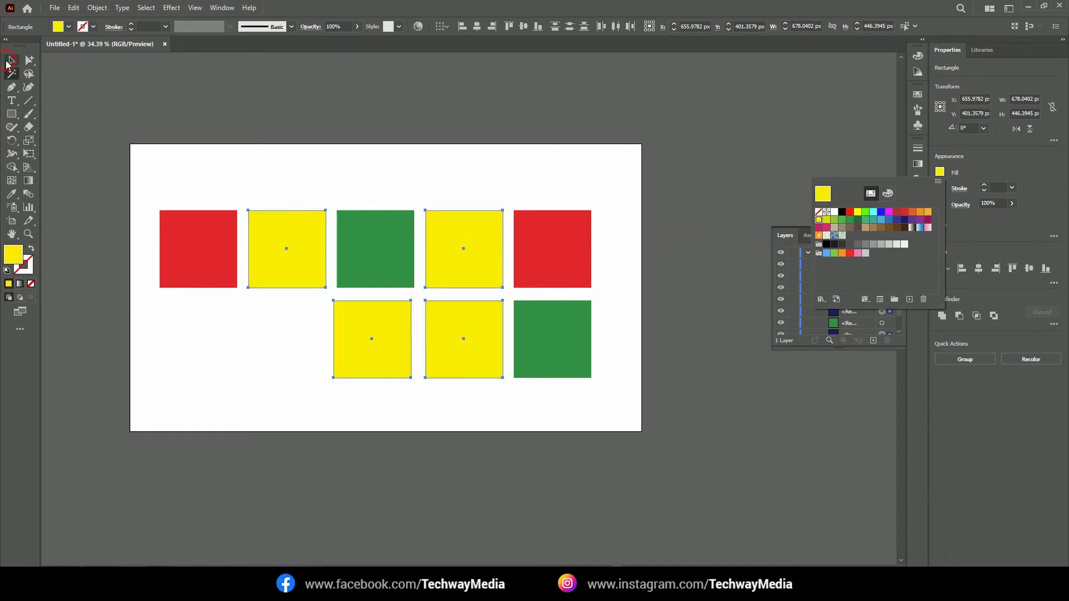
Select both green squares with the Magic Wand tool and change their fill to dark blue
left_click(10, 72)
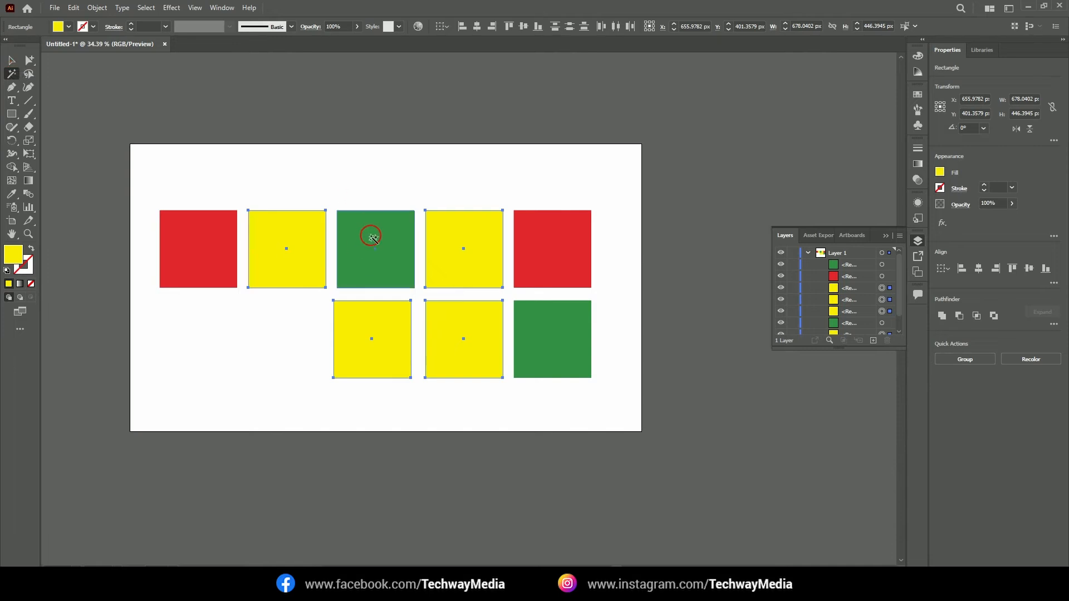
left_click(373, 238)
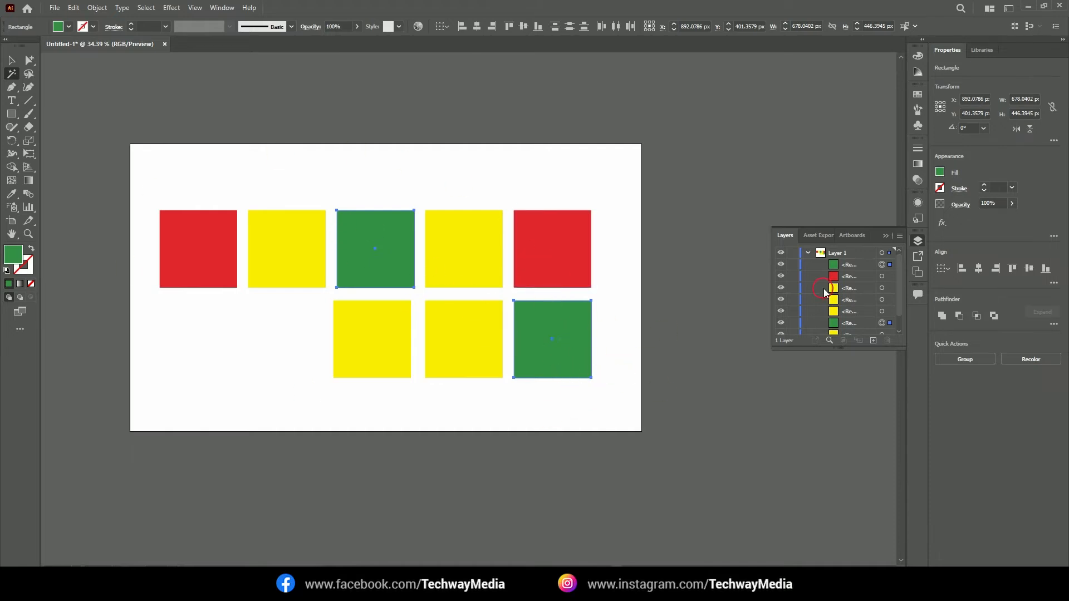
left_click(942, 173)
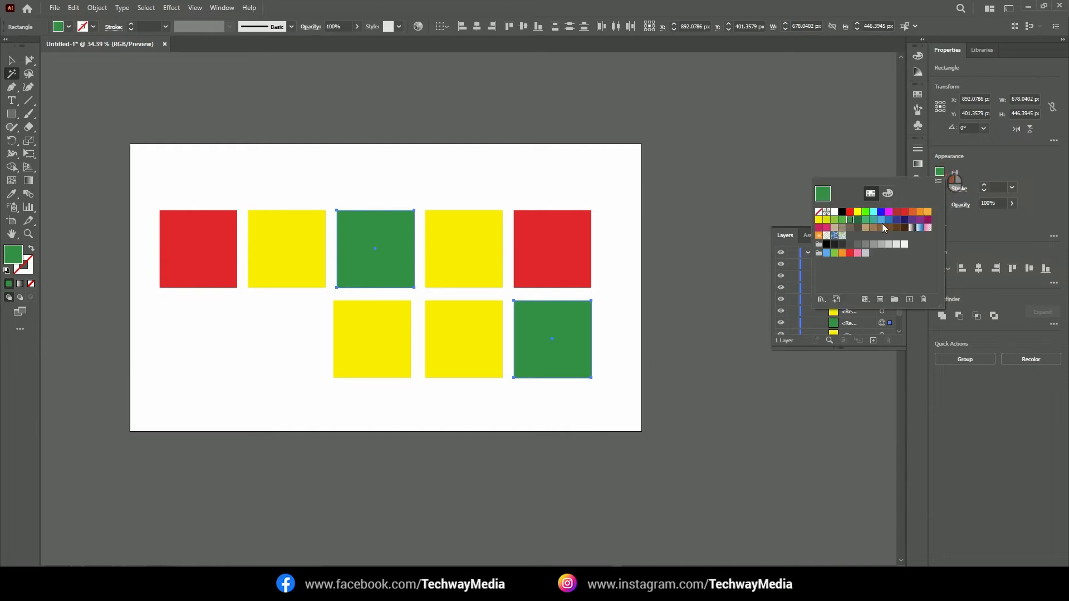
left_click(903, 221)
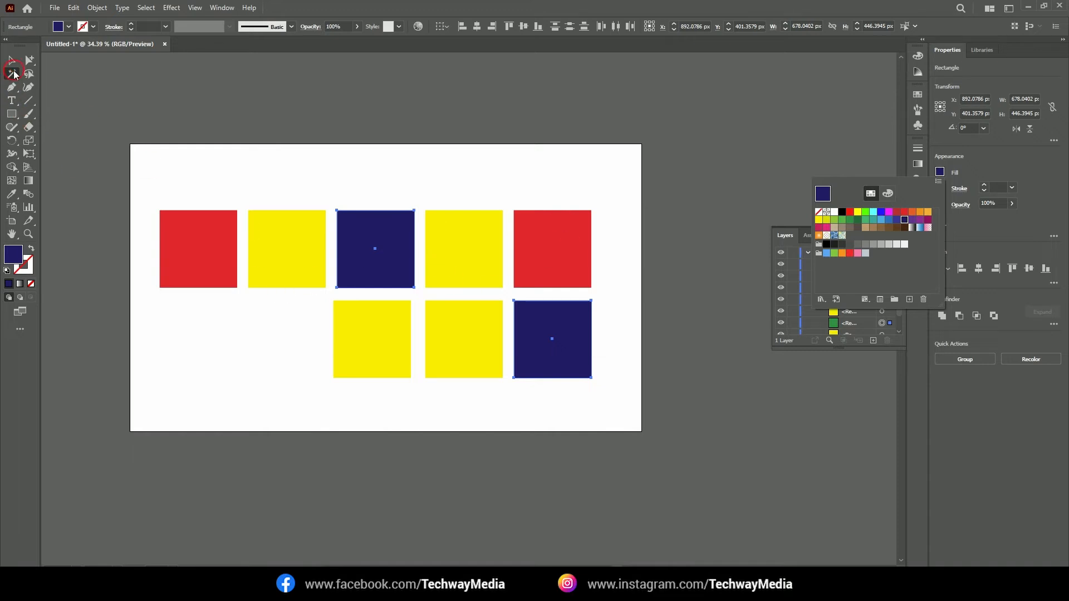
Set the Magic Wand options to match by Stroke Color instead of Fill Color
double_click(13, 75)
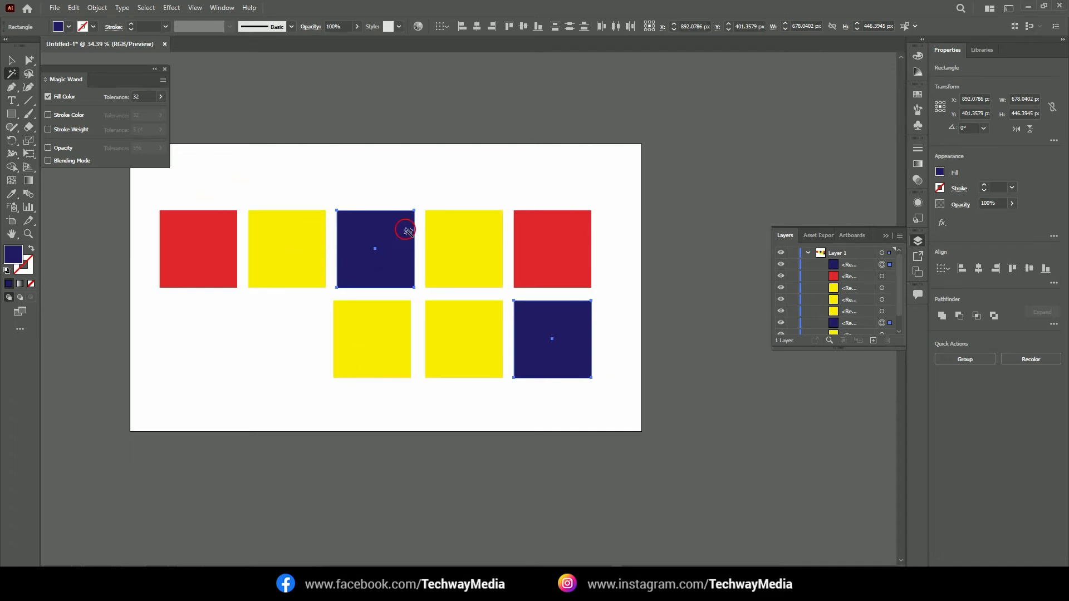
left_click(49, 96)
left_click(48, 114)
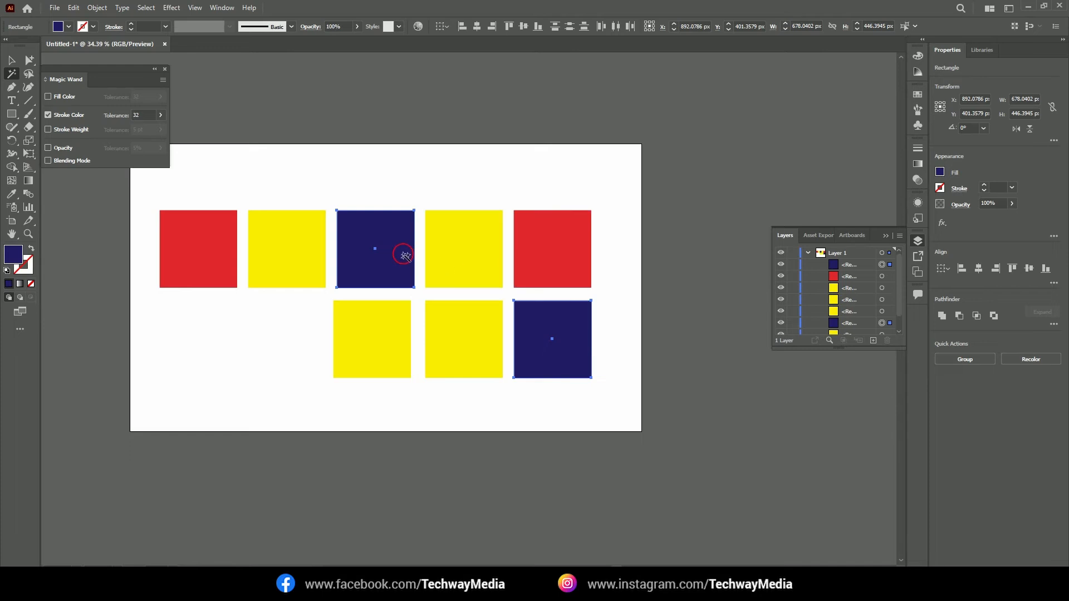
Select the four yellow squares together with the Selection tool and change their fill to bright blue
left_click(14, 60)
left_click(270, 192)
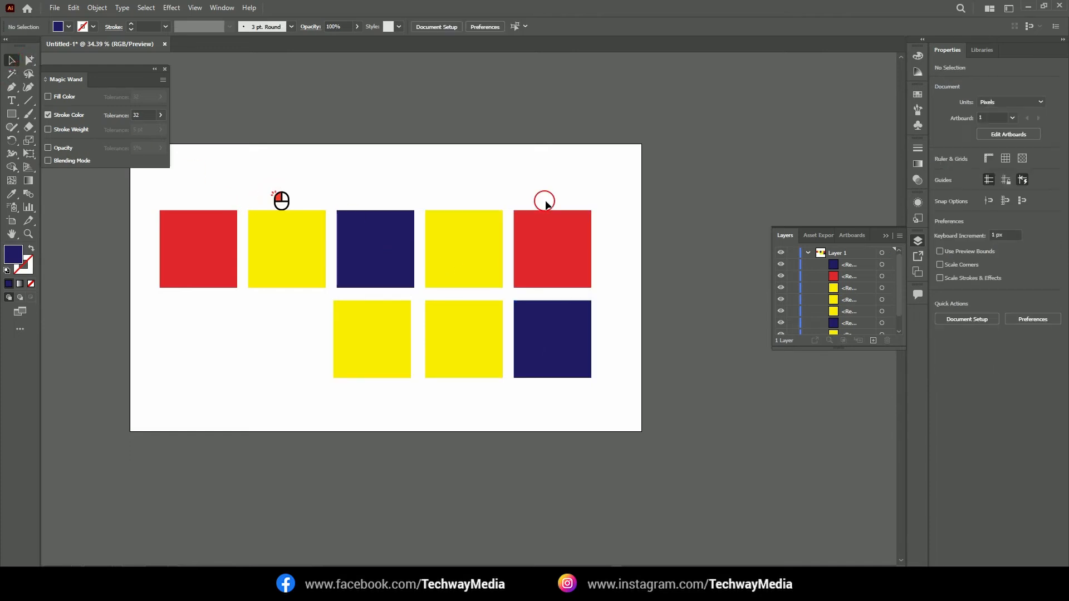
left_click_drag(601, 219, 151, 400)
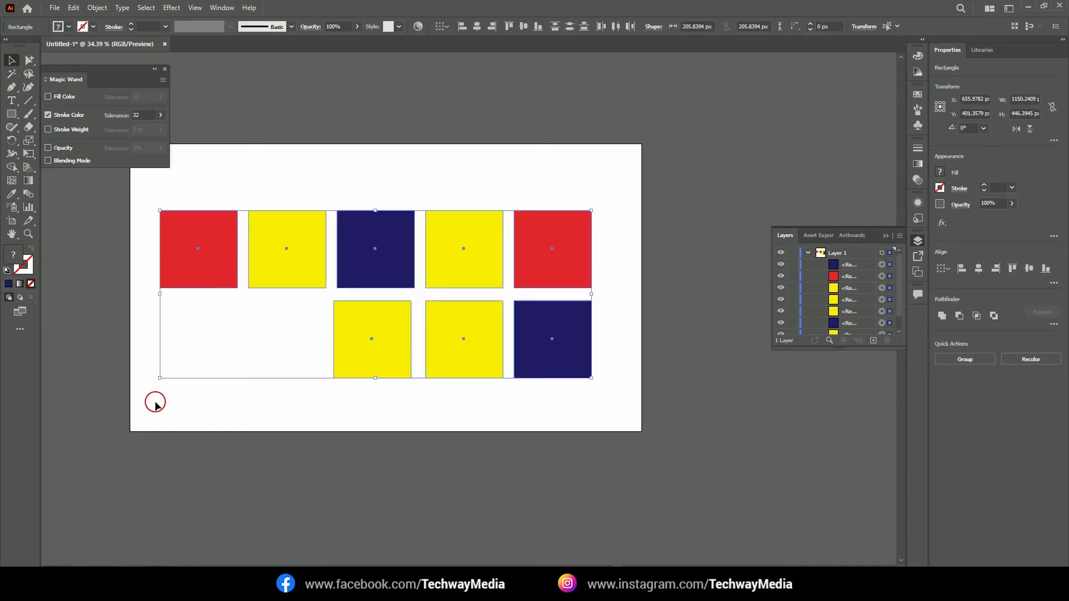
left_click(302, 168)
left_click(299, 250)
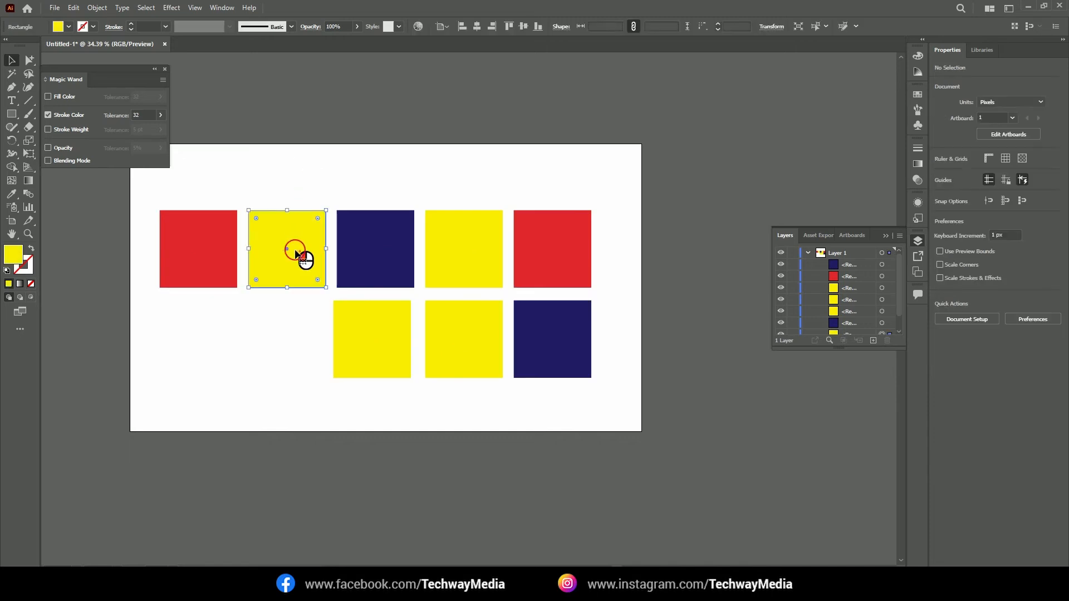
left_click(454, 266, "shift")
left_click(381, 350, "shift")
left_click(473, 353, "shift")
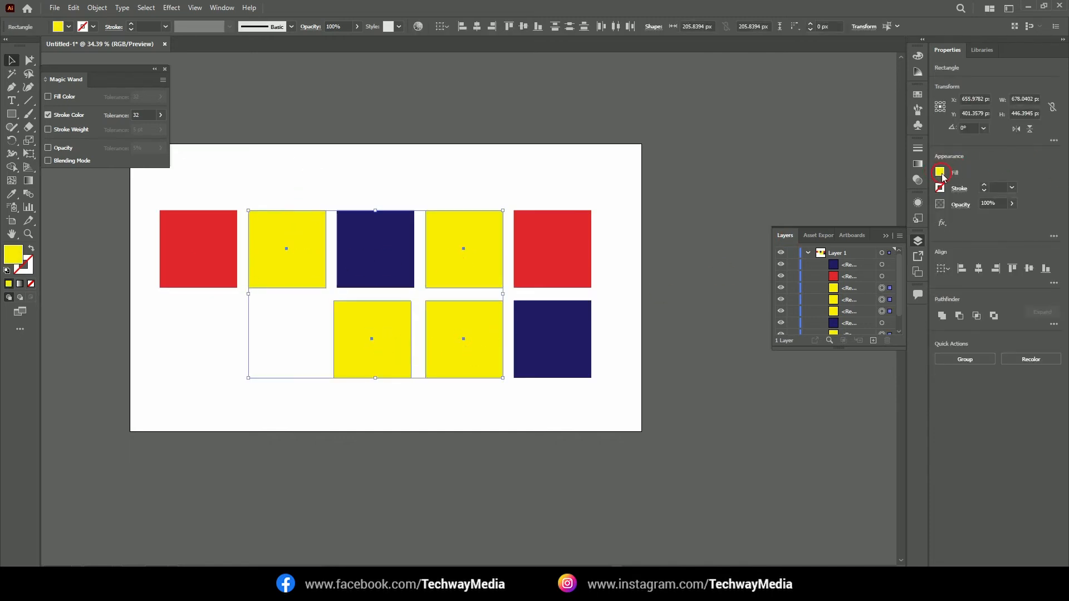
left_click(940, 173)
left_click(881, 215)
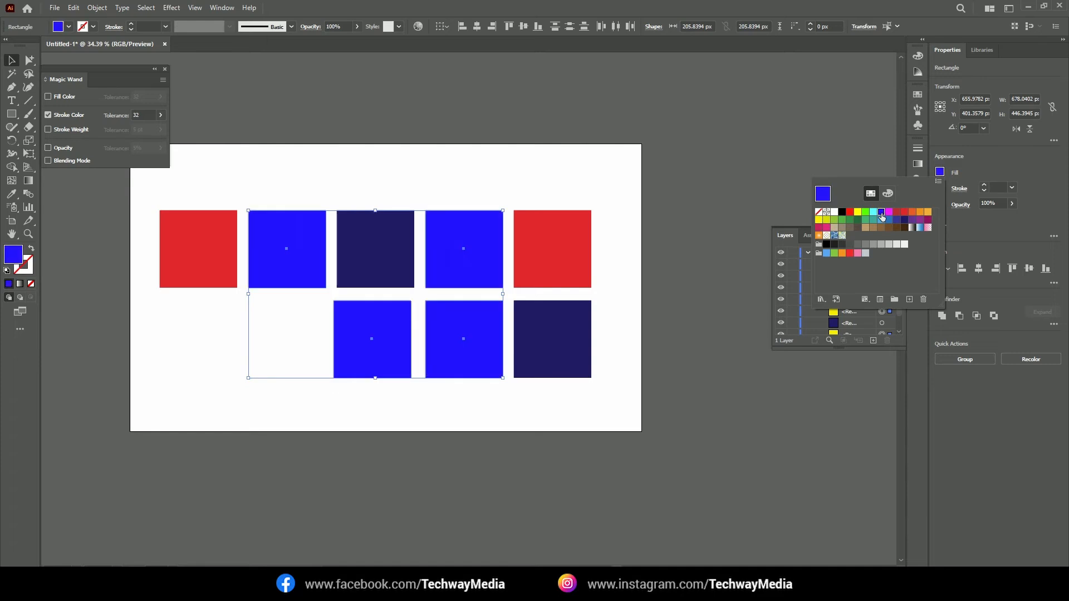
left_click(986, 174)
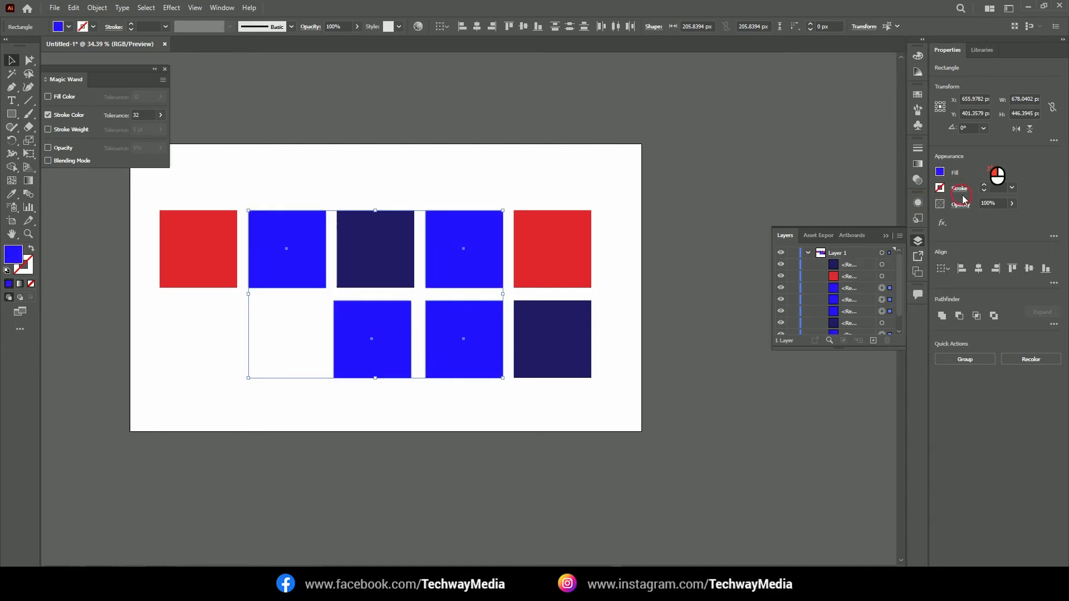
Give the four bright blue squares a yellow stroke with a weight of 25 pt, and deselect them
left_click(941, 189)
left_click(858, 229)
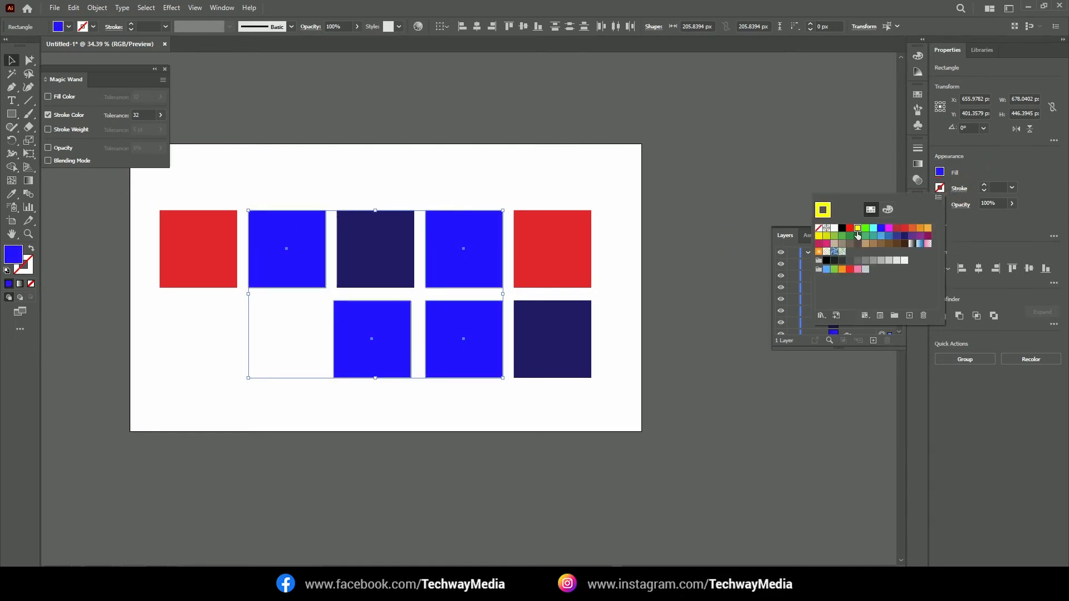
left_click(986, 184)
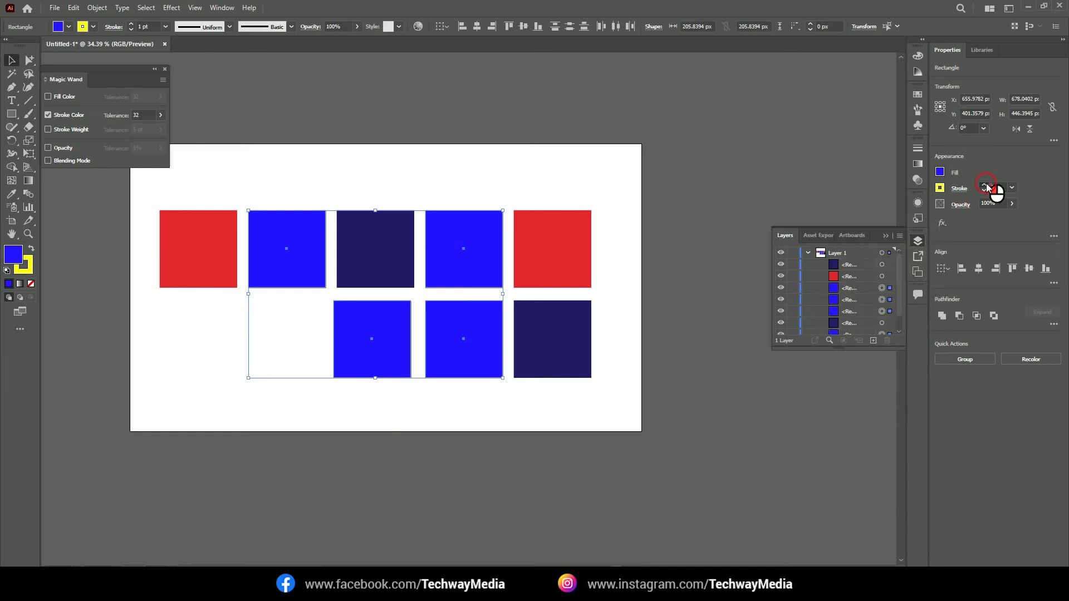
left_click(984, 185)
left_click(984, 185)
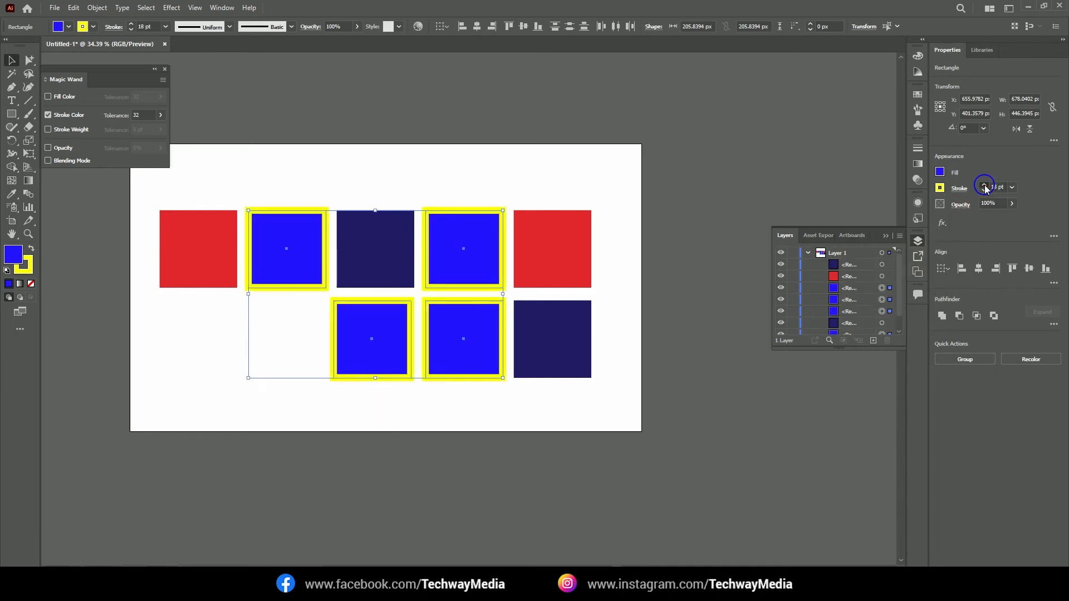
left_click(985, 185)
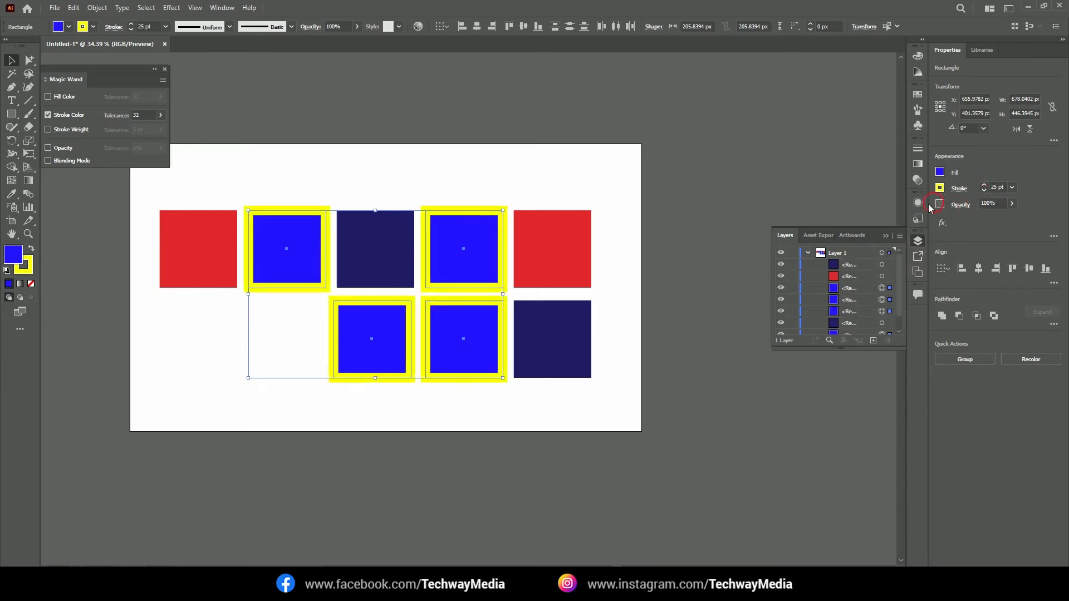
left_click(350, 192)
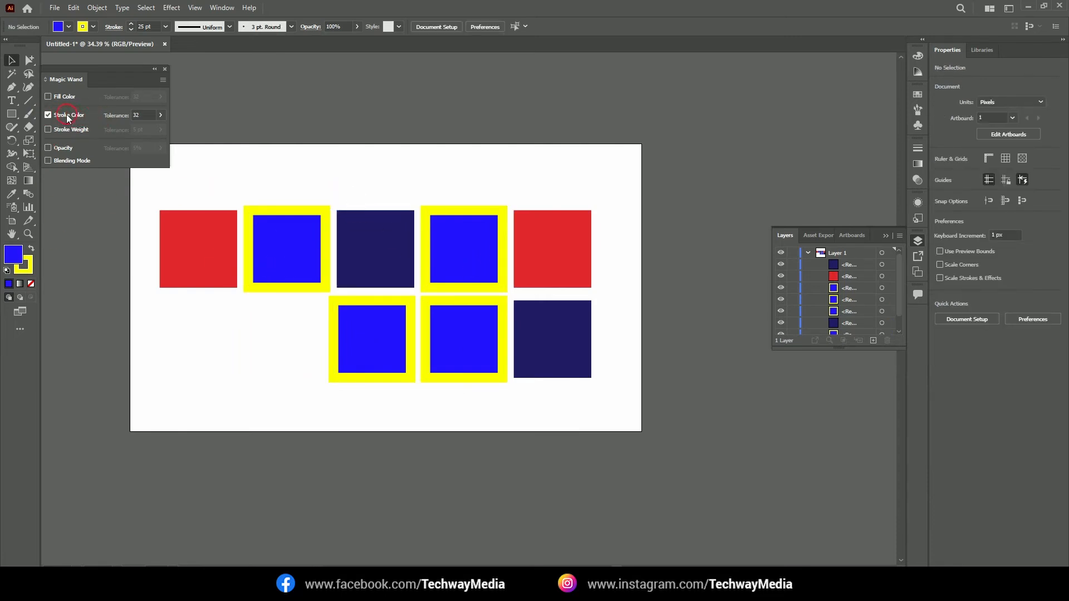
Give the red square at the end of the upper row a yellow stroke with a weight of 12 pt, and deselect it
left_click(579, 270)
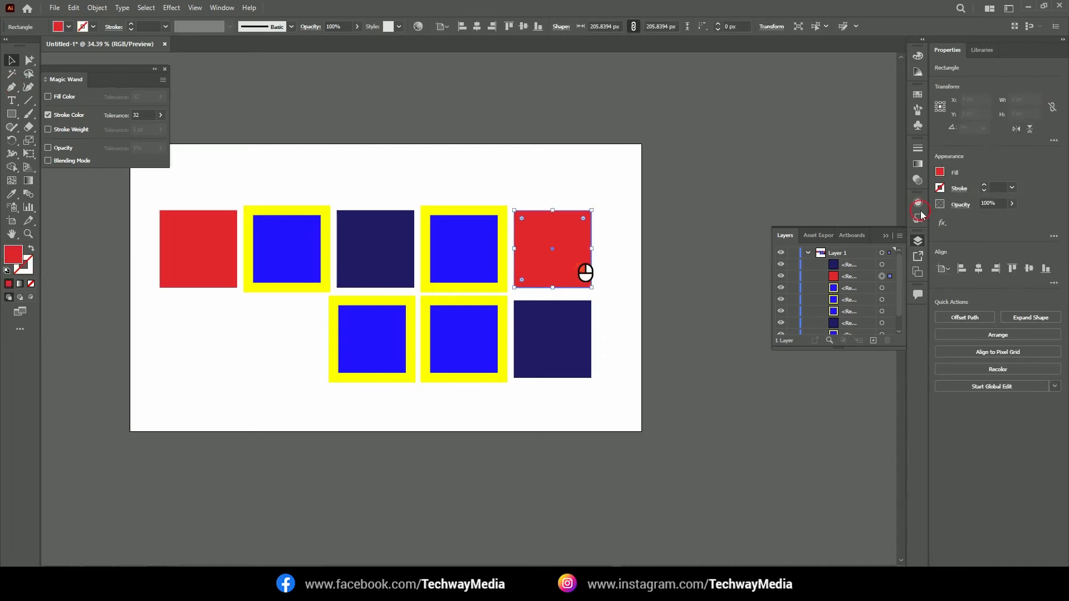
left_click(945, 192)
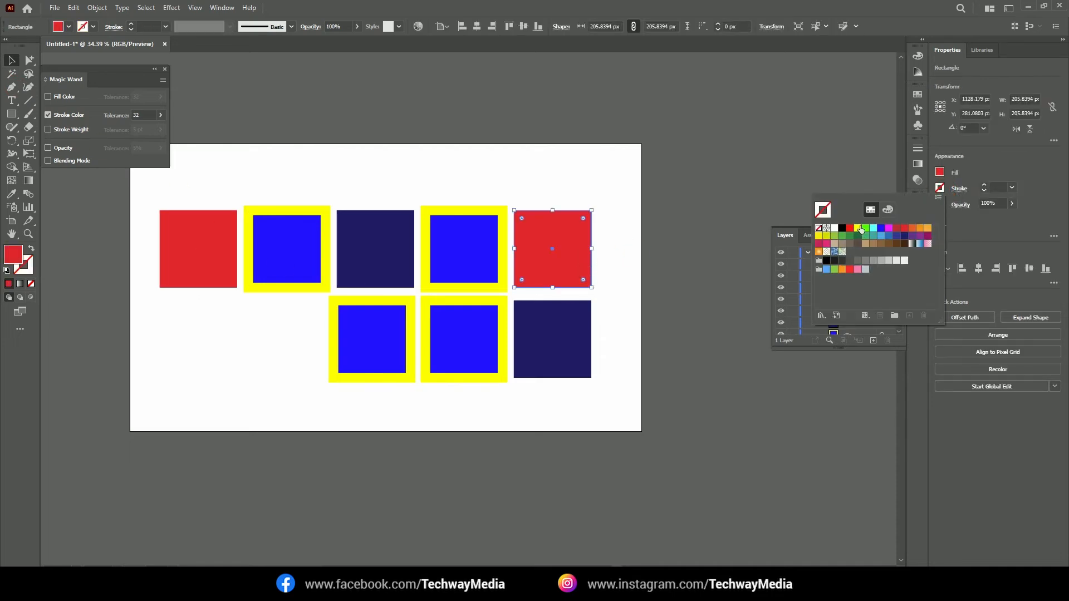
left_click(859, 229)
left_click(984, 189)
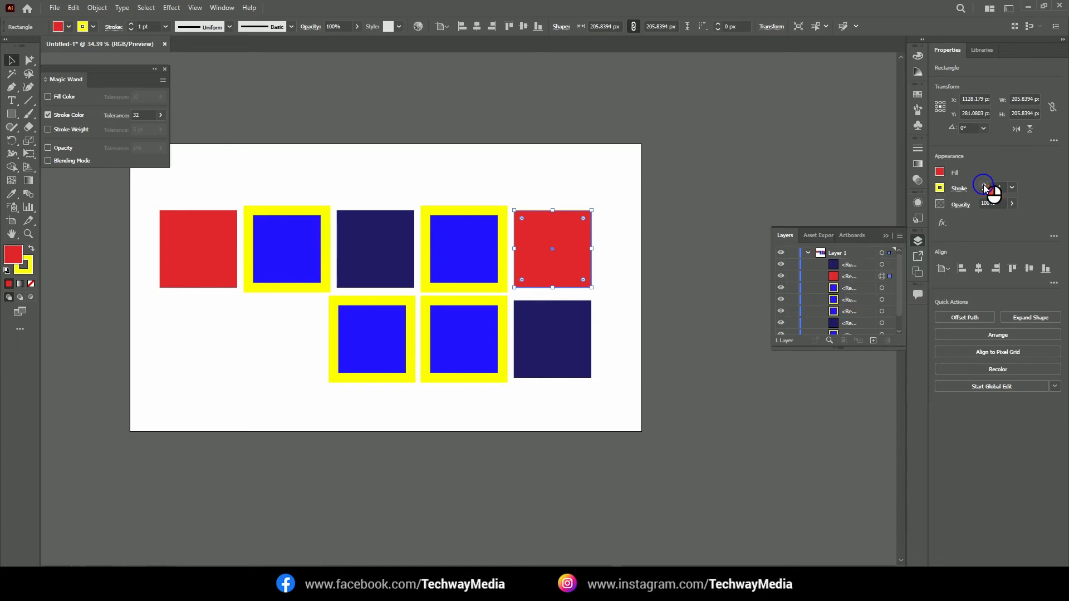
left_click(984, 187)
left_click(984, 187)
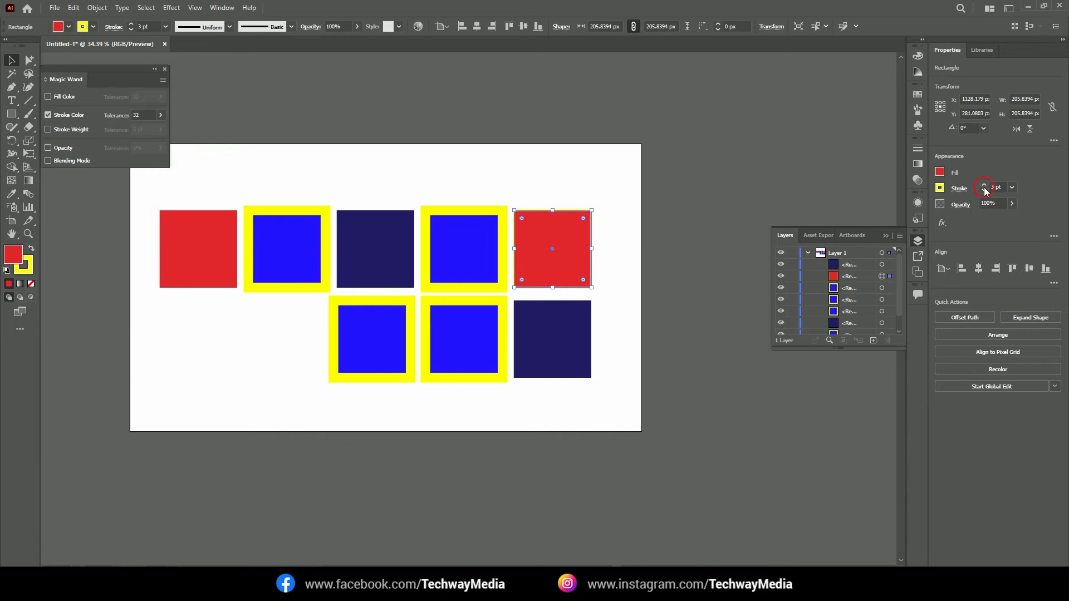
left_click(984, 187)
left_click(984, 187)
left_click(984, 187)
left_click(984, 187)
left_click(983, 188)
left_click(983, 187)
left_click(984, 187)
left_click(983, 187)
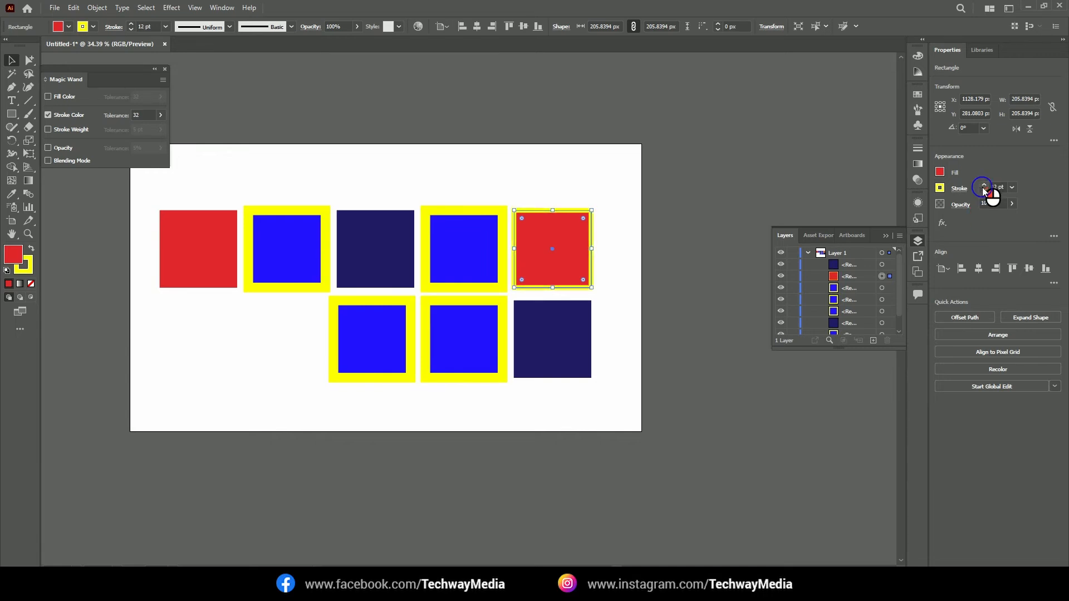
left_click(538, 193)
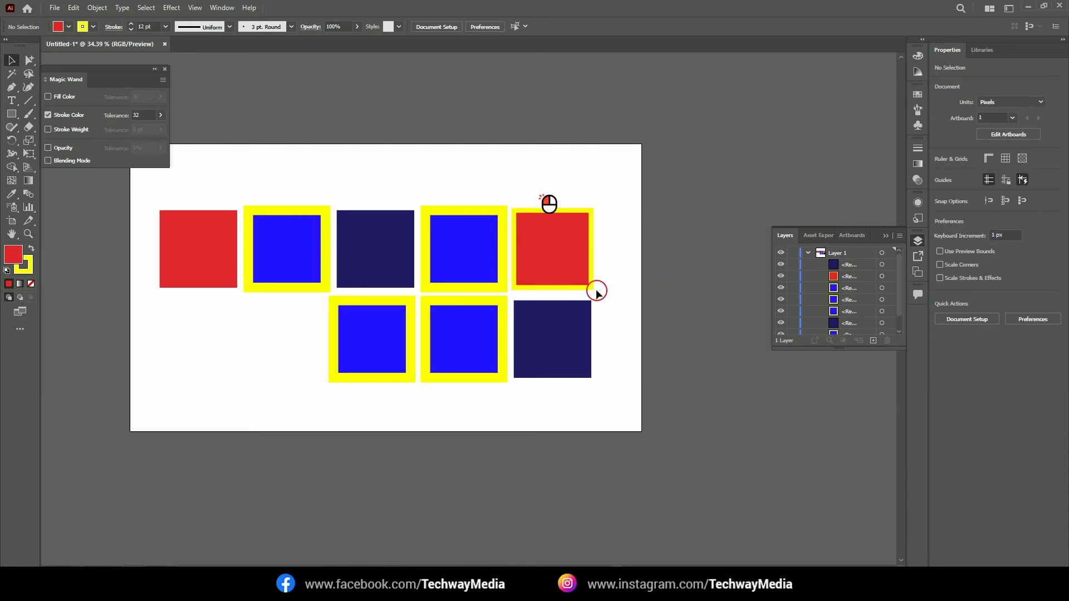
Shift the yellow-outlined red square slightly away from its neighbours, and select all yellow-stroked squares with the Magic Wand tool
left_click(562, 262)
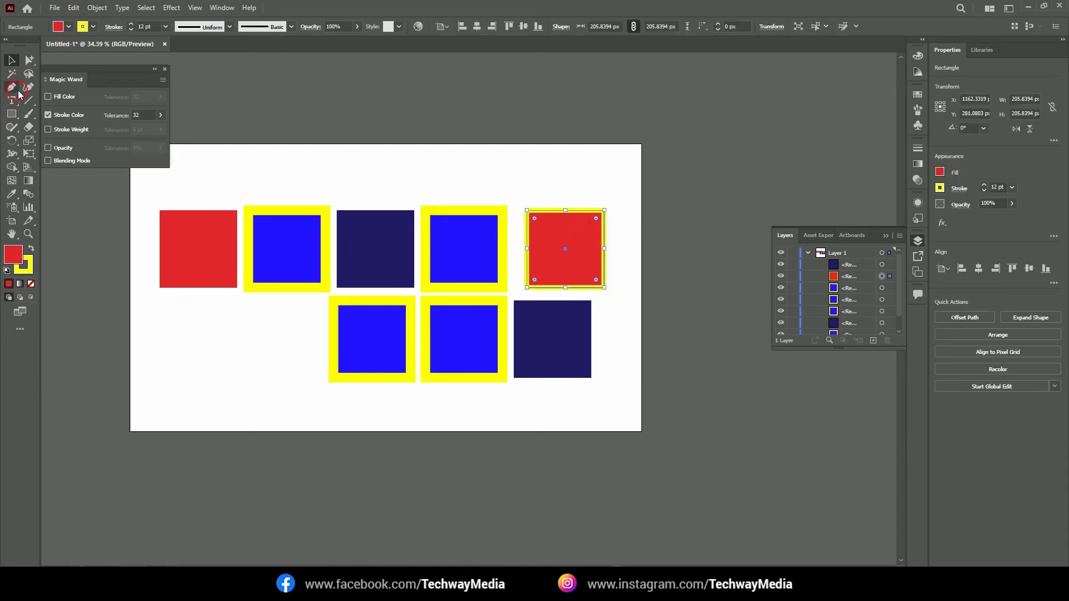
left_click(12, 74)
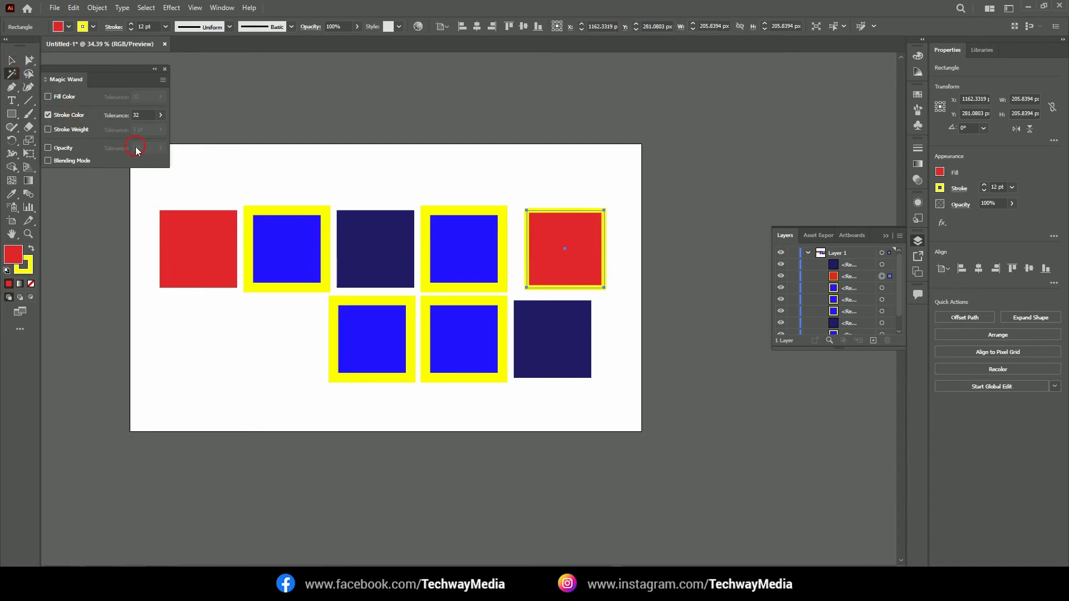
left_click(12, 61)
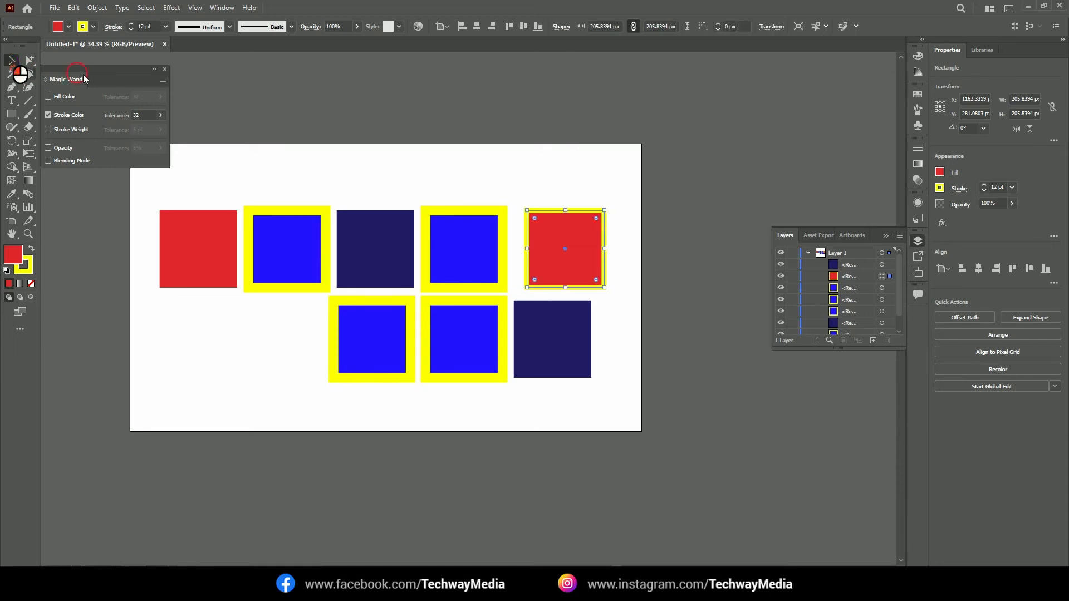
left_click(305, 174)
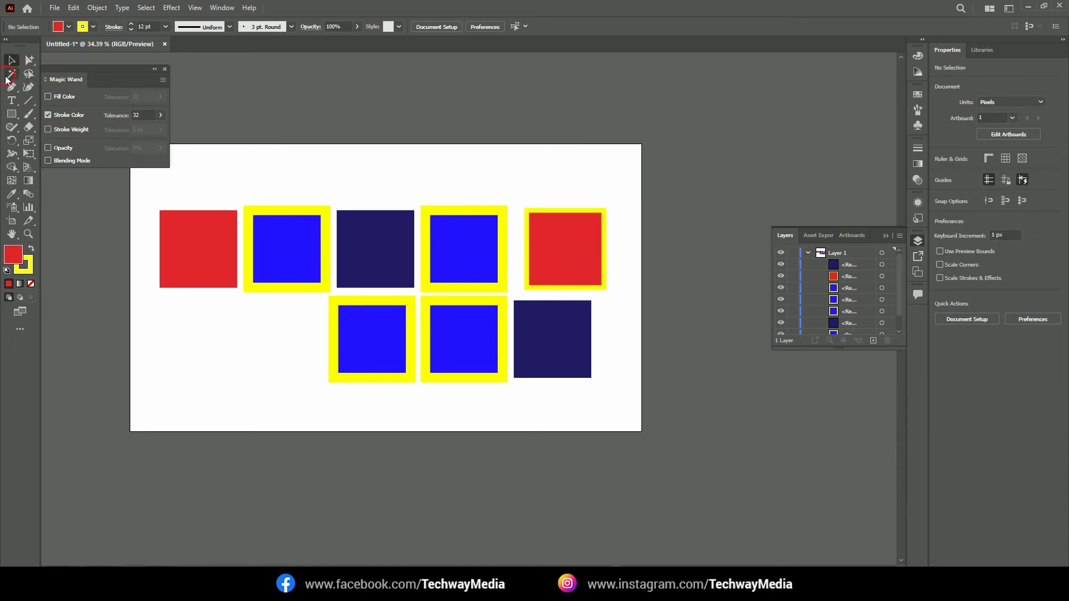
left_click(11, 73)
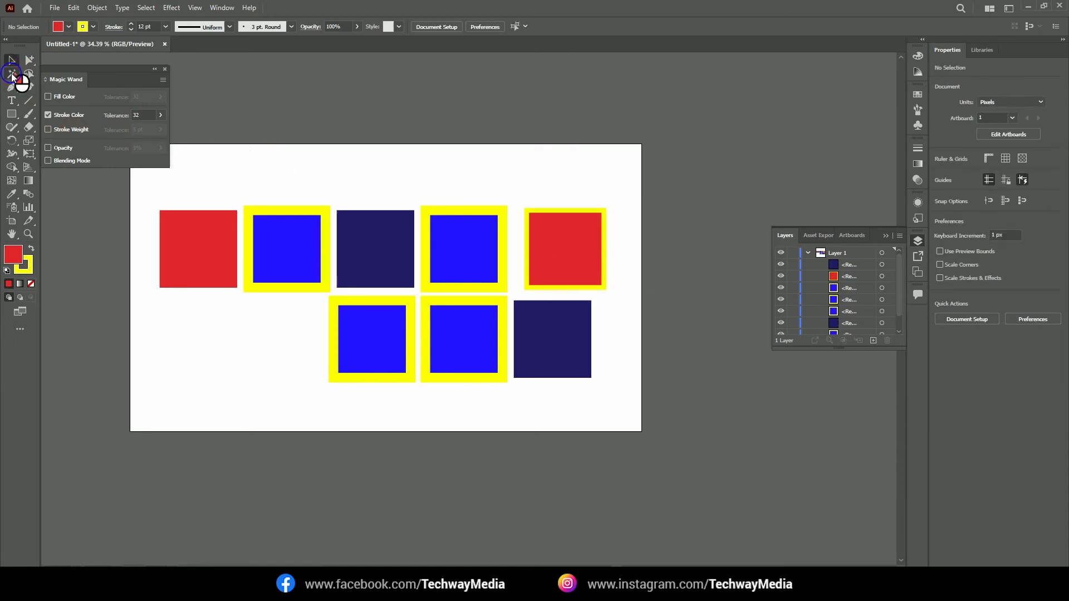
left_click(300, 212)
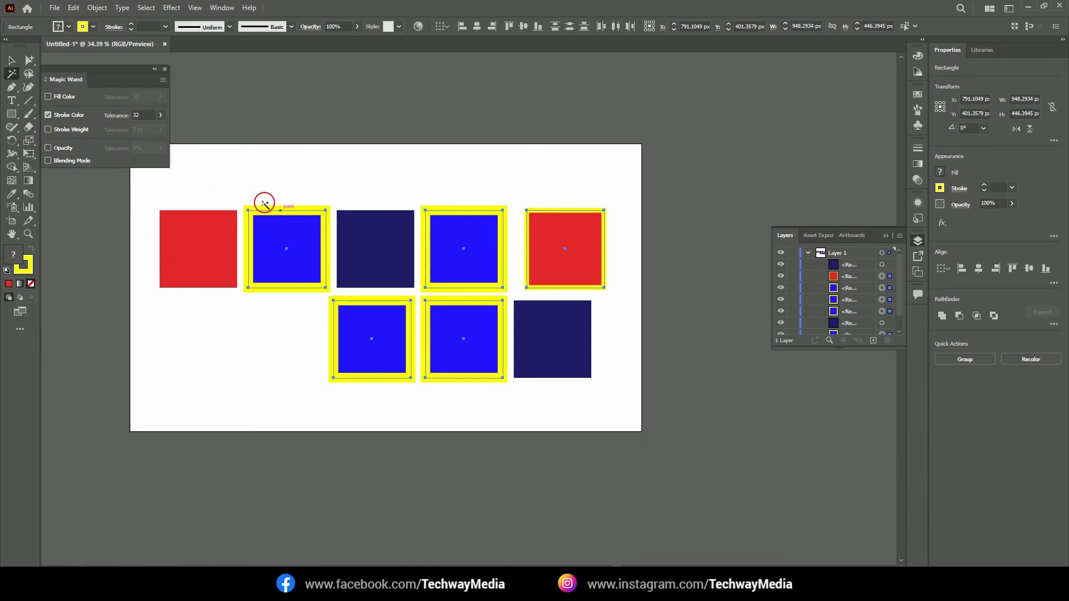
Set the Magic Wand to match by Stroke Weight instead of Stroke Color, and check the stroke weights of a bright blue and the outlined red square
left_click(48, 129)
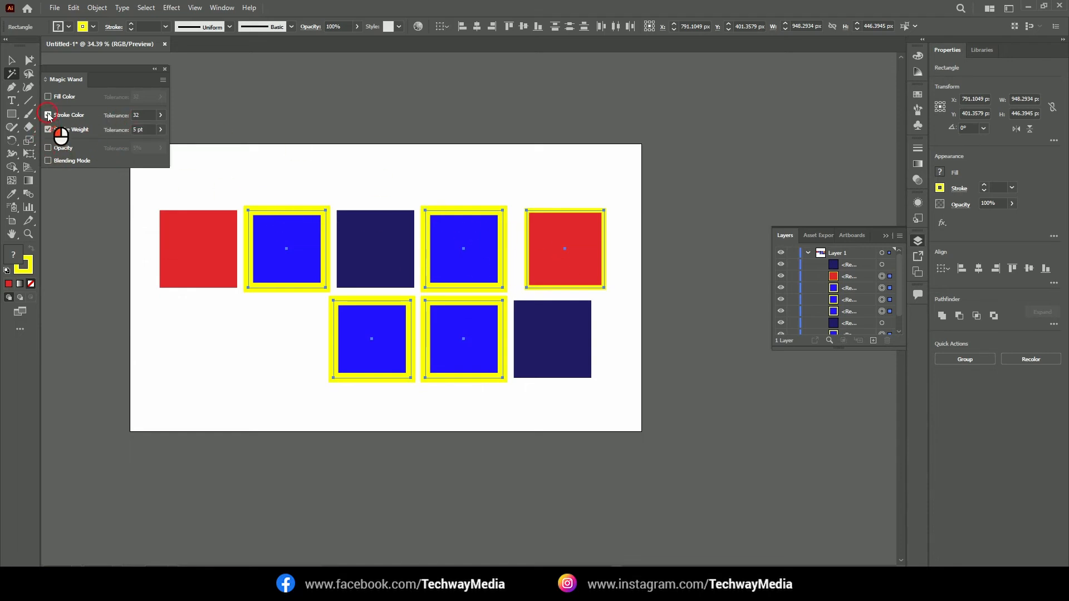
left_click(48, 114)
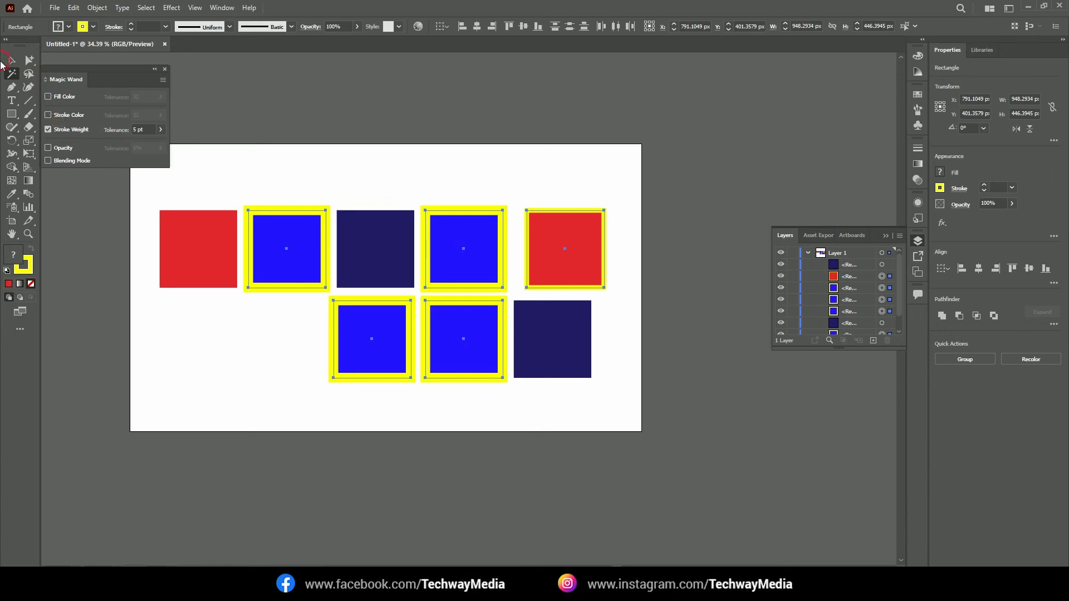
left_click(10, 60)
left_click(258, 167)
left_click(308, 259)
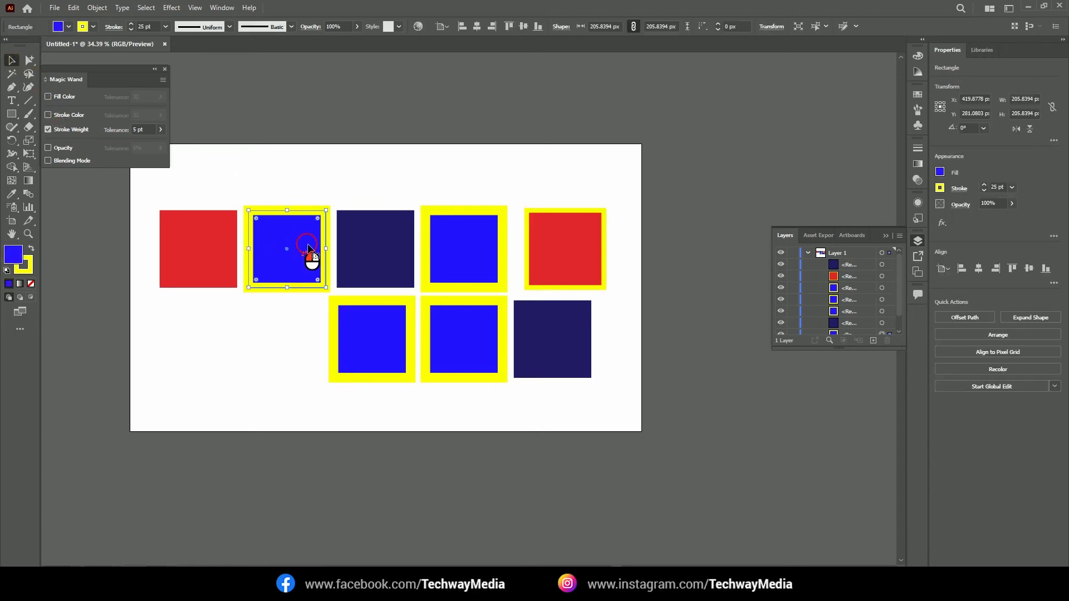
left_click(573, 253)
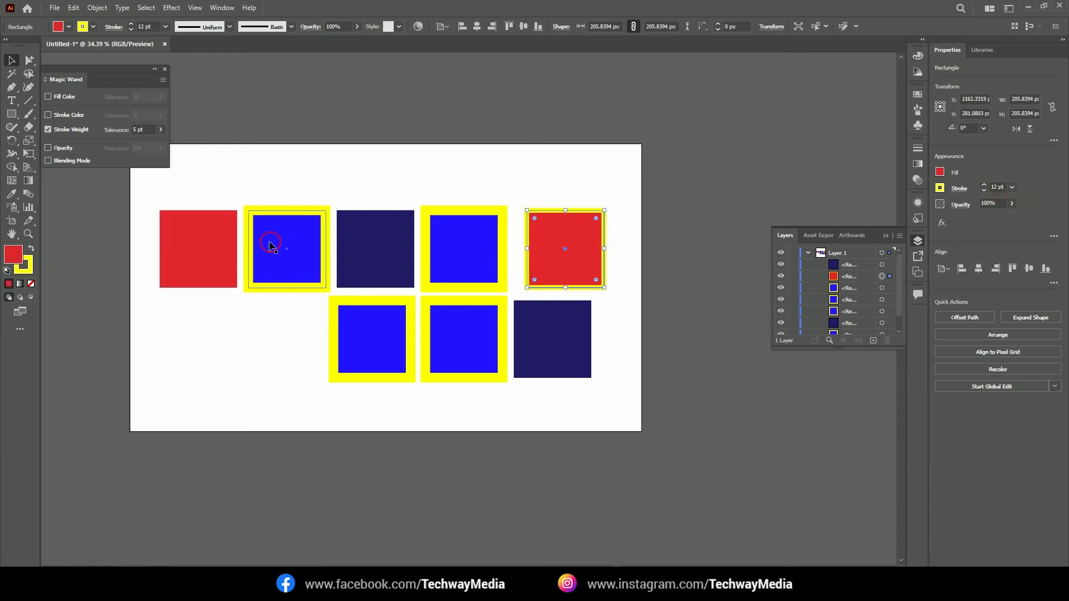
Clear the selection and select all squares with the thicker 25 pt stroke using the Magic Wand tool
left_click(8, 76)
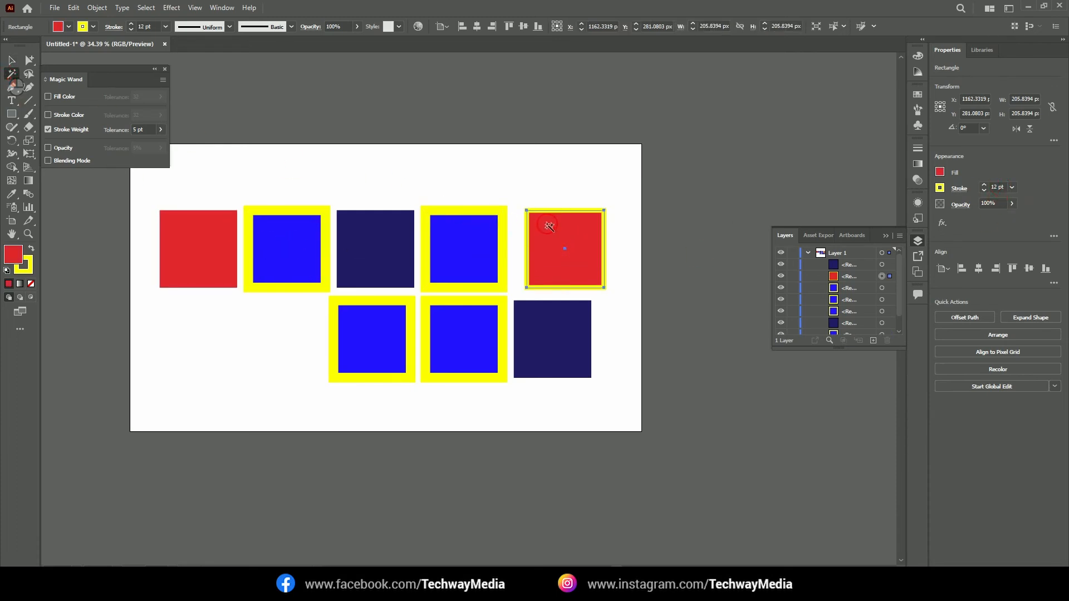
left_click(11, 60)
left_click(516, 185)
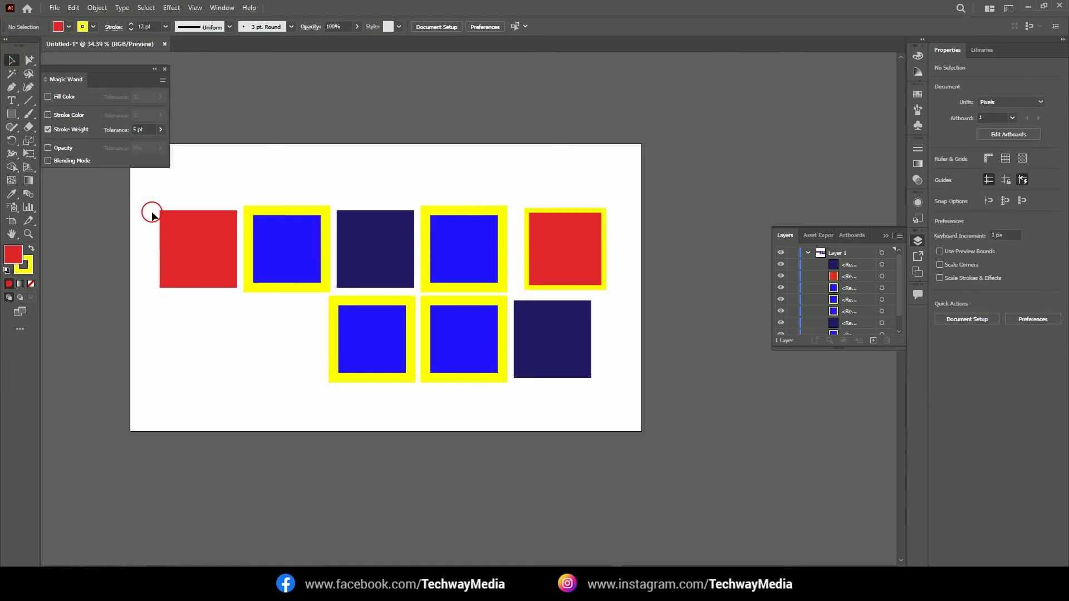
left_click(12, 75)
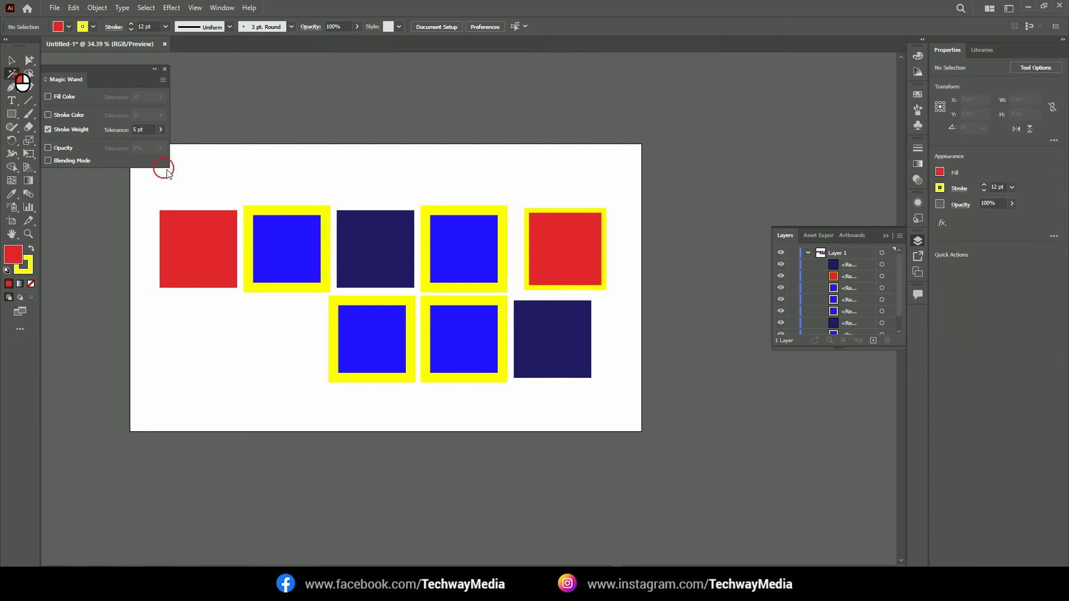
left_click(303, 210)
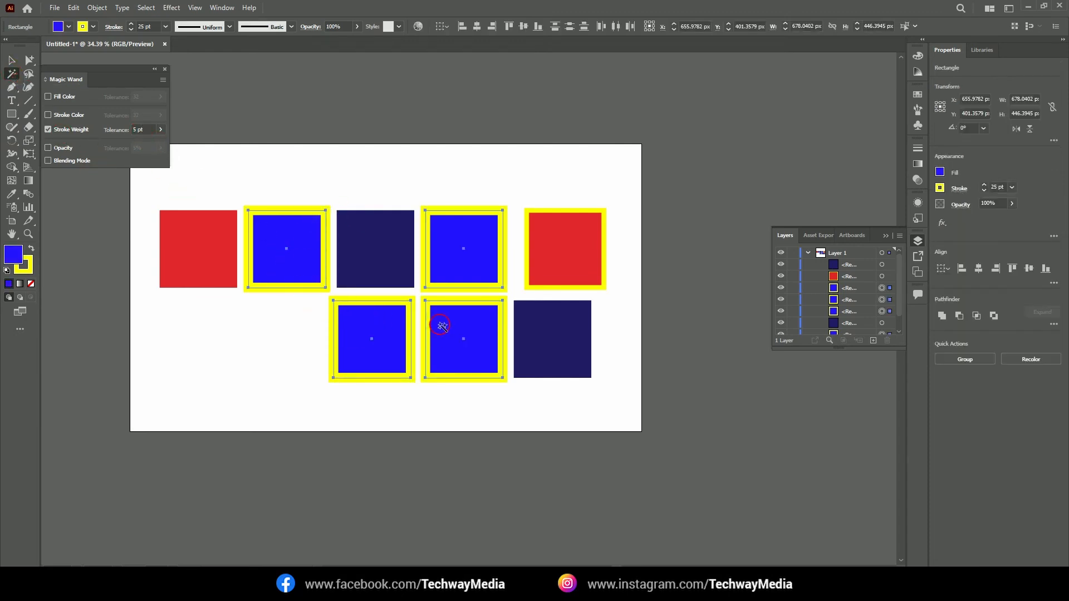
left_click(498, 251)
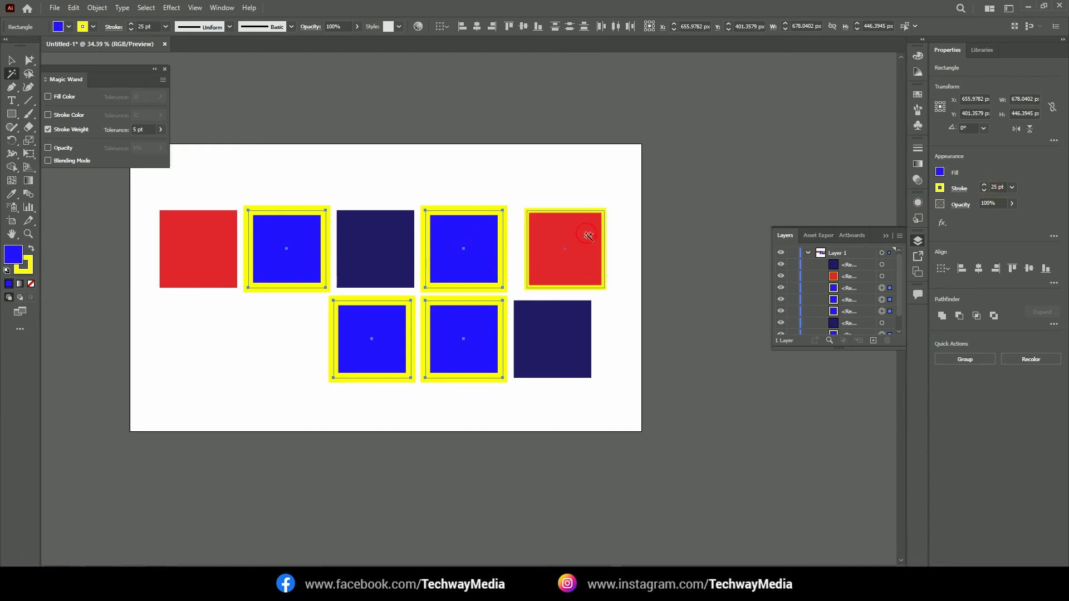
Select only the outlined red square, set the Magic Wand to match by Fill Color instead of Stroke Weight, and close its options
left_click(11, 60)
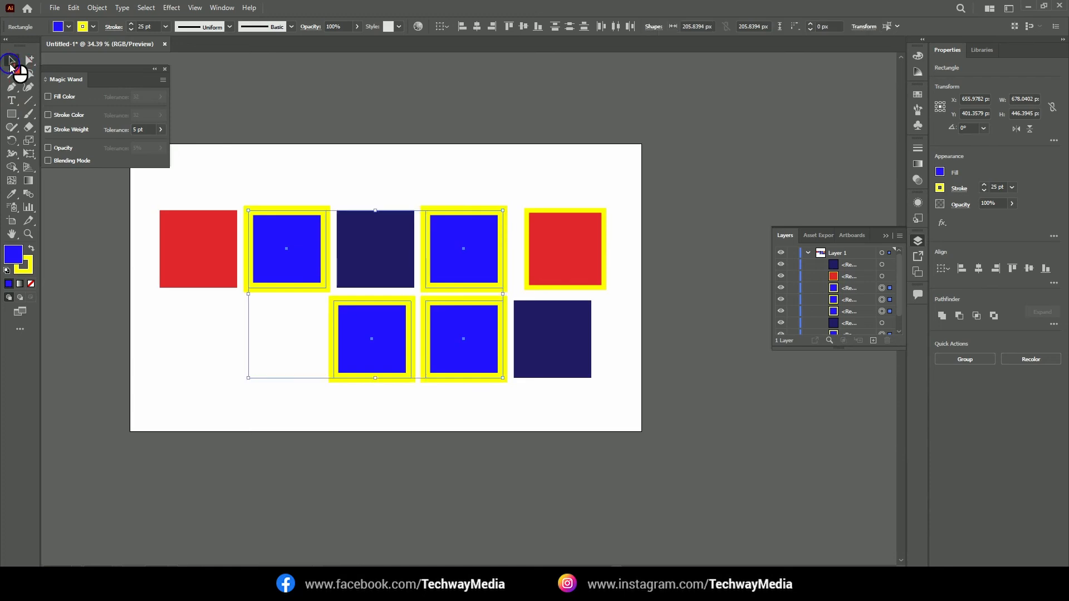
left_click(511, 200)
left_click(589, 235)
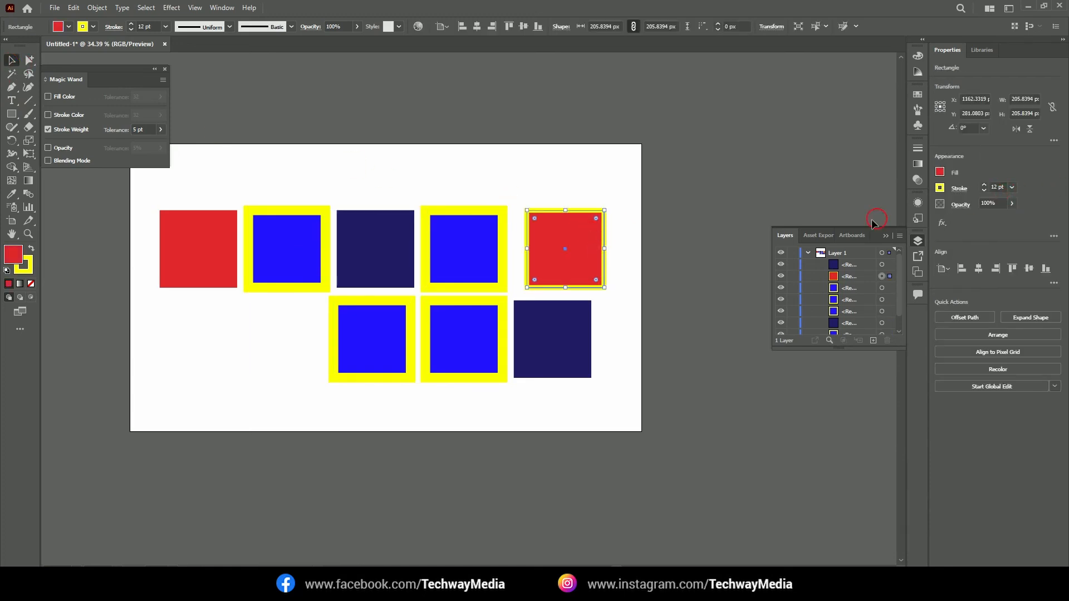
left_click(49, 129)
left_click(49, 97)
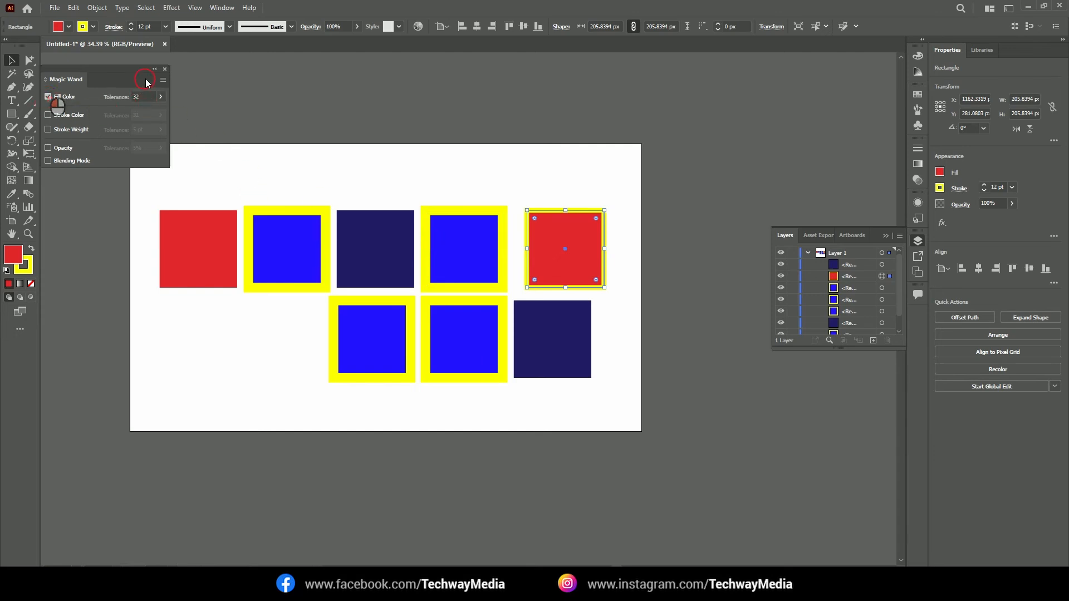
left_click(166, 69)
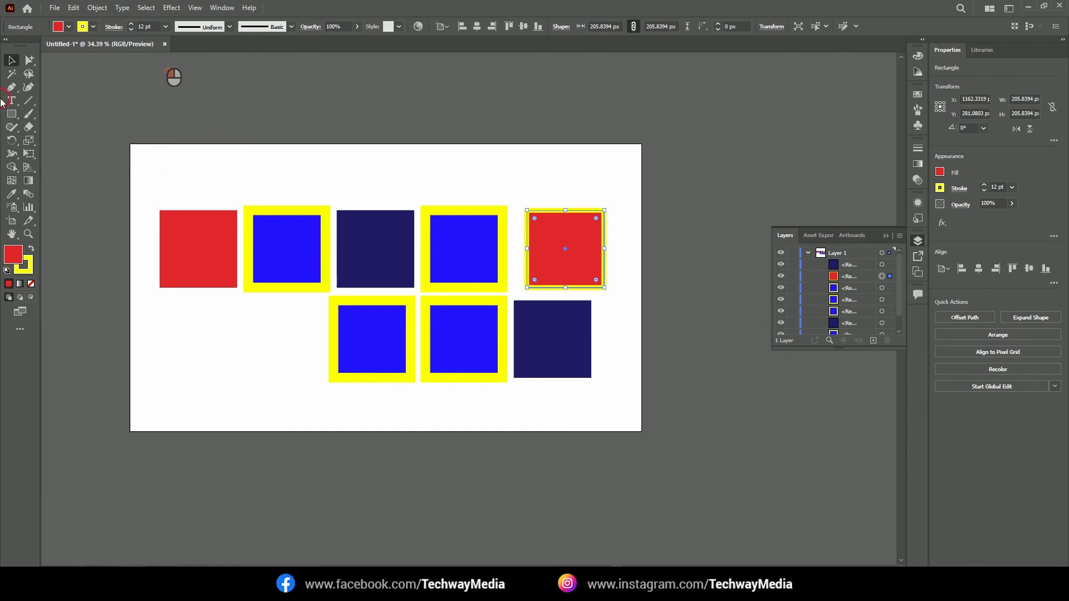
Select the squares by matching fill with the Magic Wand: bright blue, dark blue, red, and dark blue again
left_click(12, 73)
left_click(466, 239)
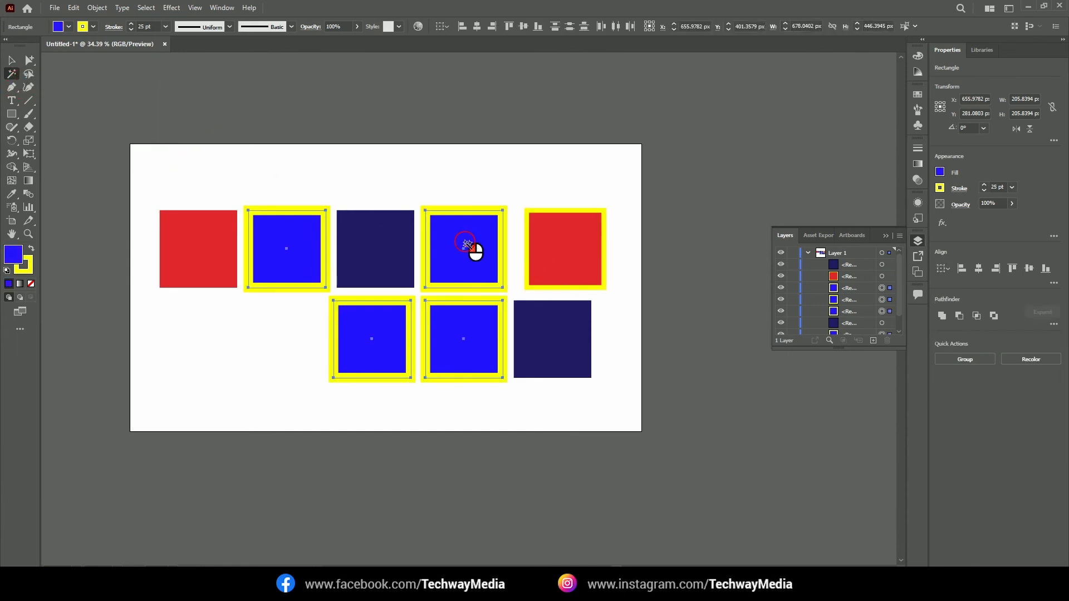
left_click(391, 238)
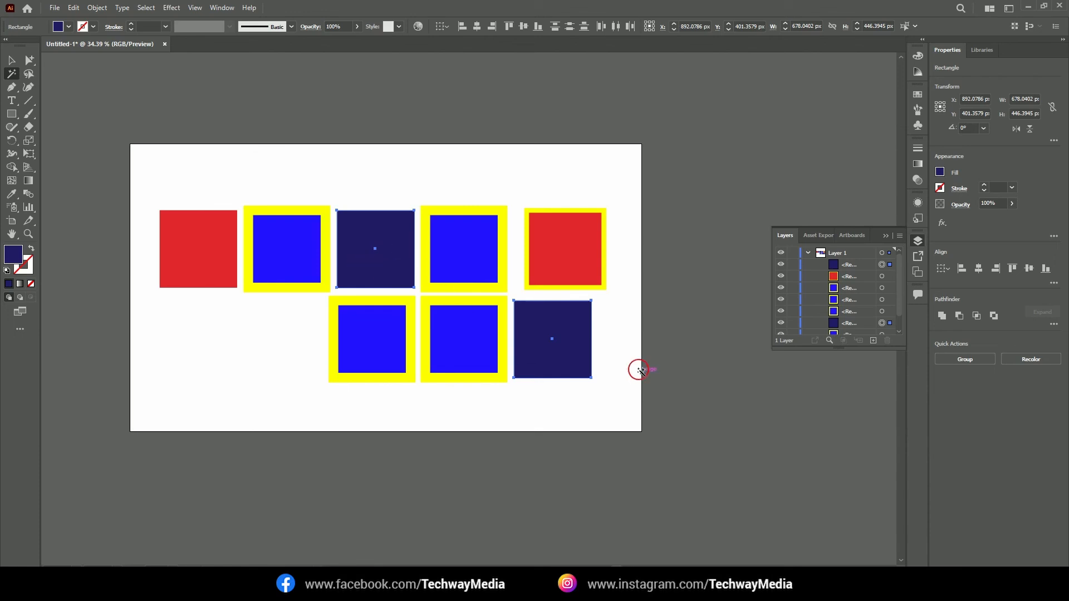
left_click(569, 246)
left_click(385, 241)
Move the unstroked red square slightly up and to the right with the Selection tool, and undo the move
left_click(11, 59)
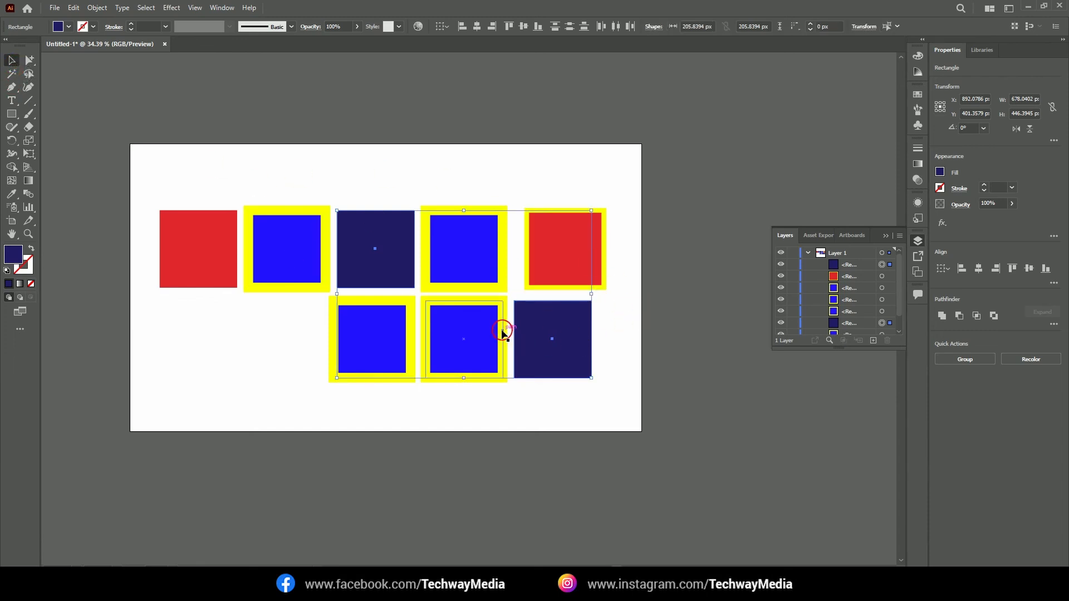
mouse_move(210, 243)
left_mouse_down()
mouse_move(221, 246)
mouse_move(221, 232)
left_mouse_up()
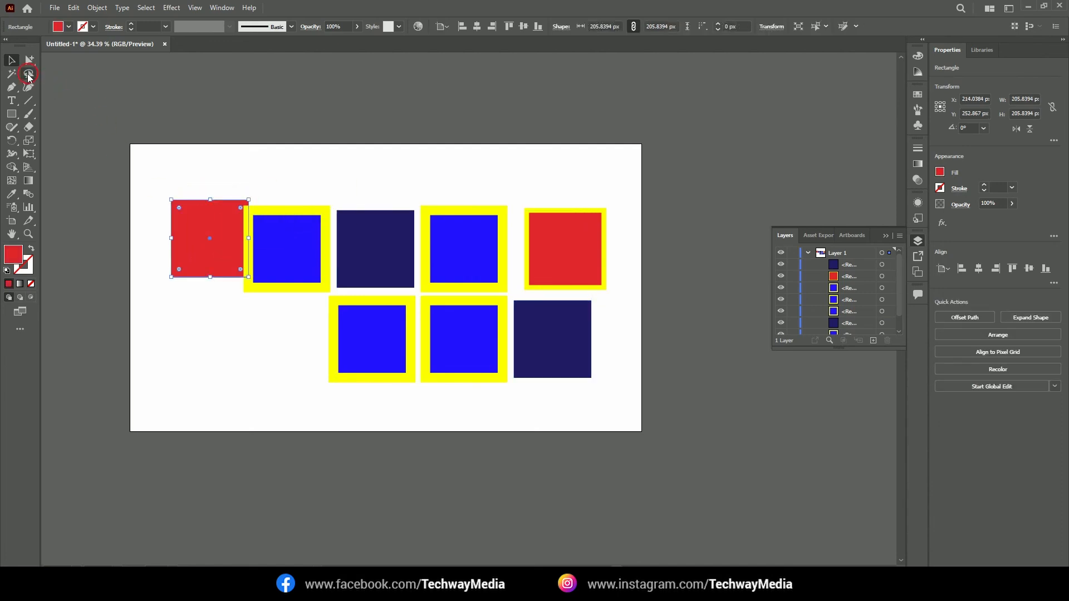
key("ctrl+z")
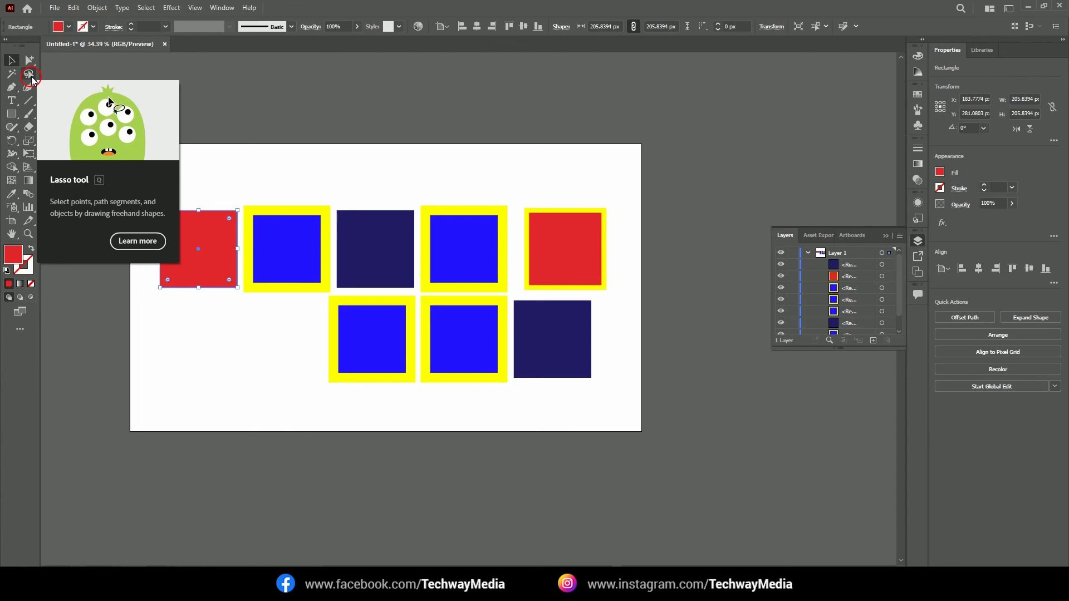
Select single squares with the Selection tool, select all eight squares with one marquee, and deselect them
left_click(31, 77)
left_click(14, 63)
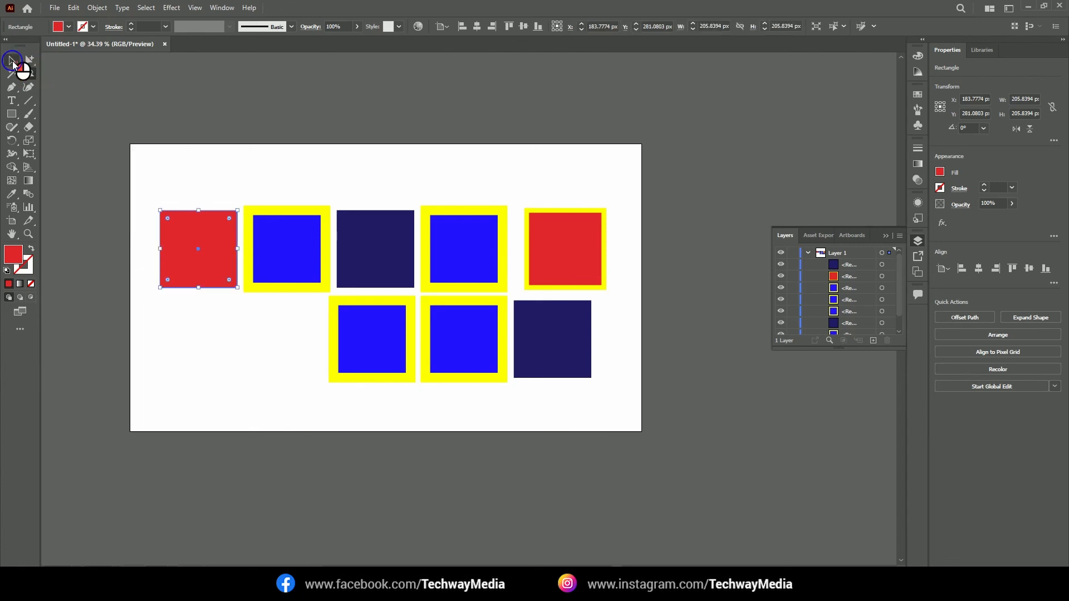
left_click(242, 242)
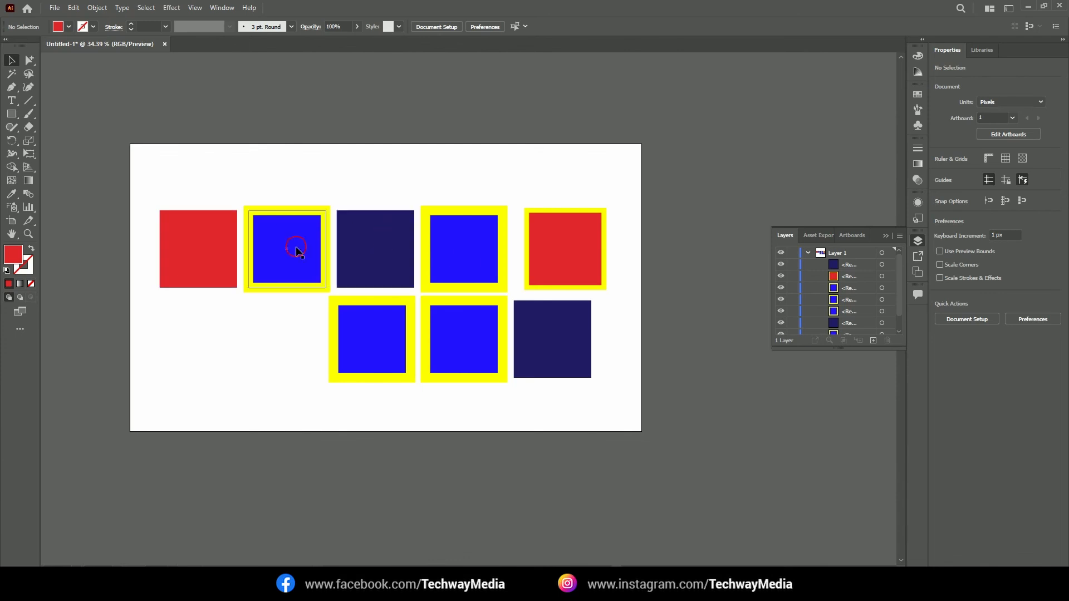
left_click(218, 261)
left_click(572, 333)
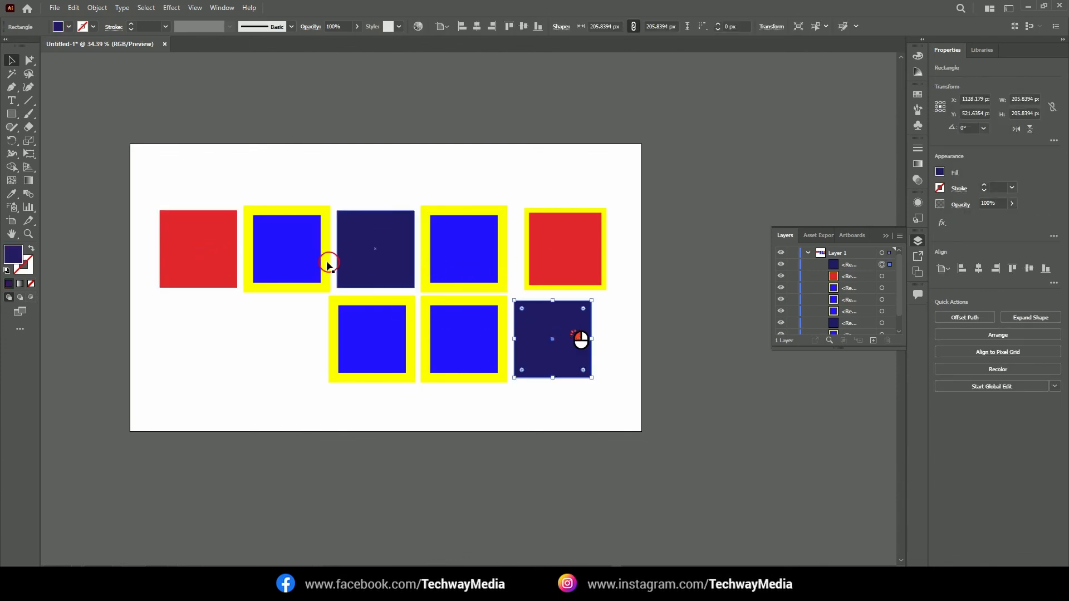
left_click_drag(146, 166, 618, 356)
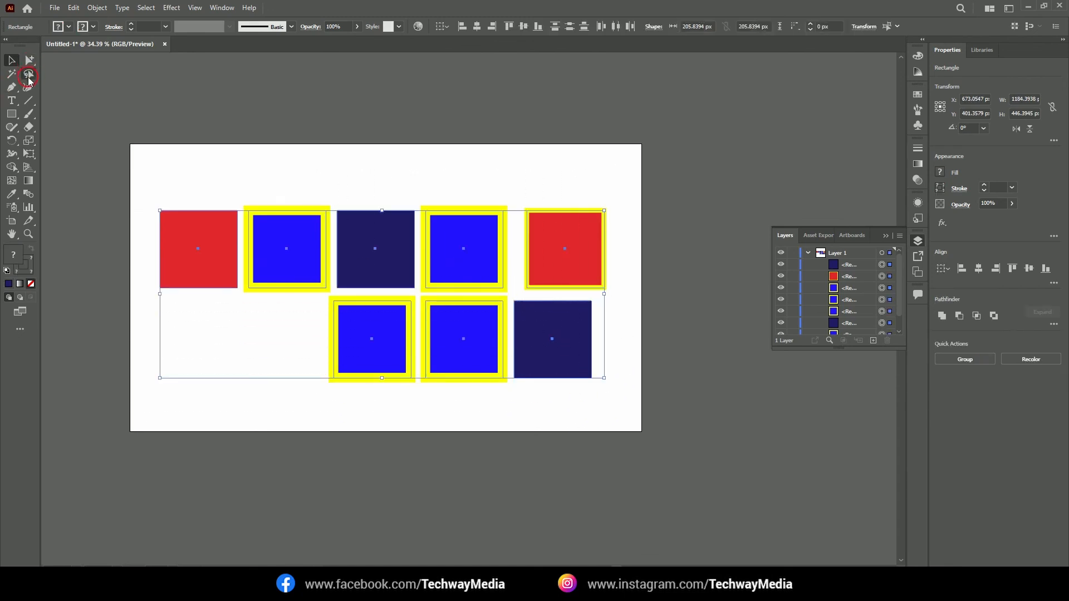
left_click(221, 171)
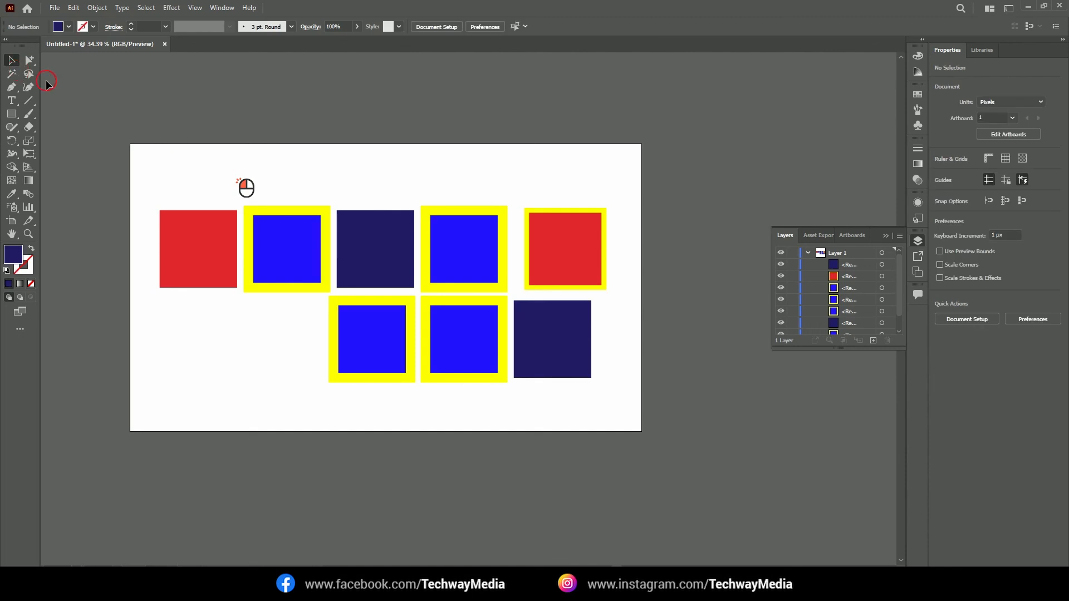
Select the unstroked red square, the outlined blue square beside it and the lower-left outlined blue square with a diagonal Lasso selection
left_click(28, 73)
mouse_move(241, 164)
left_mouse_down()
mouse_move(363, 146)
mouse_move(543, 175)
left_mouse_up()
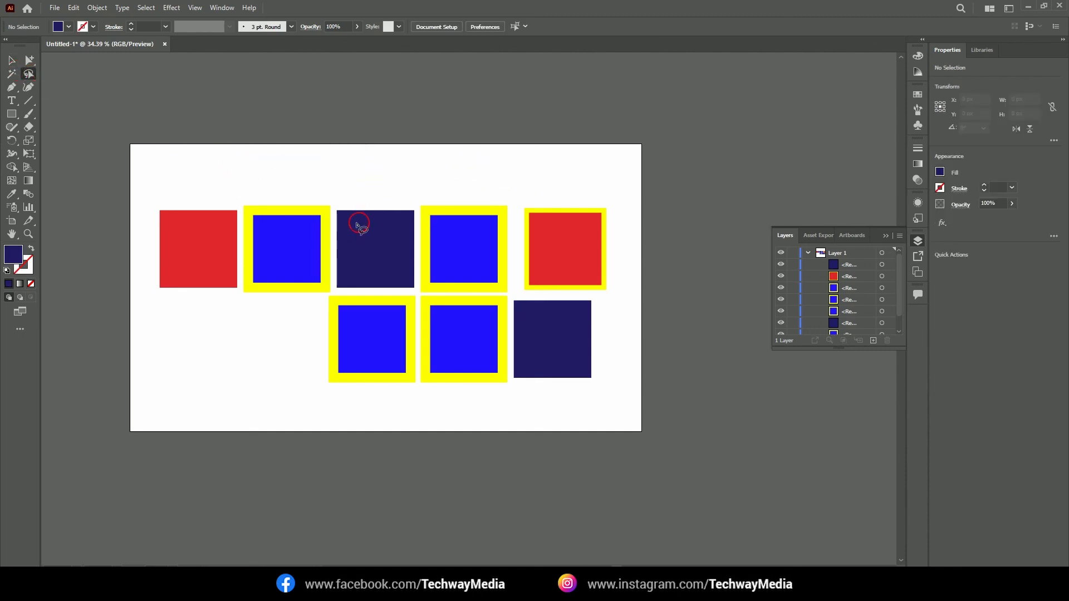
mouse_move(205, 189)
left_mouse_down()
mouse_move(215, 317)
mouse_move(243, 375)
mouse_move(296, 399)
mouse_move(363, 342)
left_mouse_up()
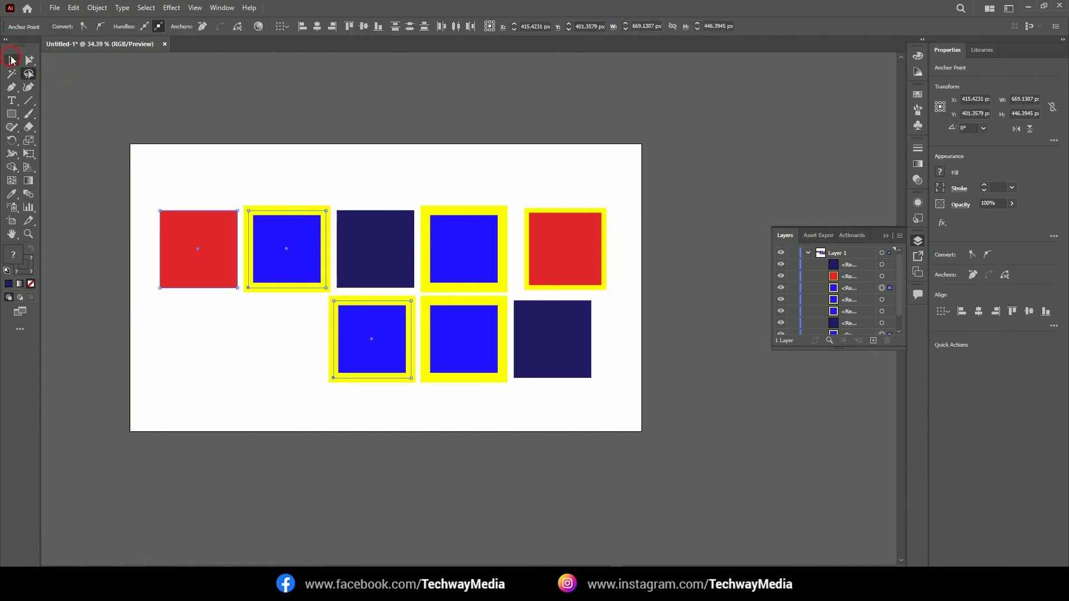
Marquee-select the same area with the Selection tool and deselect it, and reselect only the three diagonal squares with the Lasso tool
left_click(11, 59)
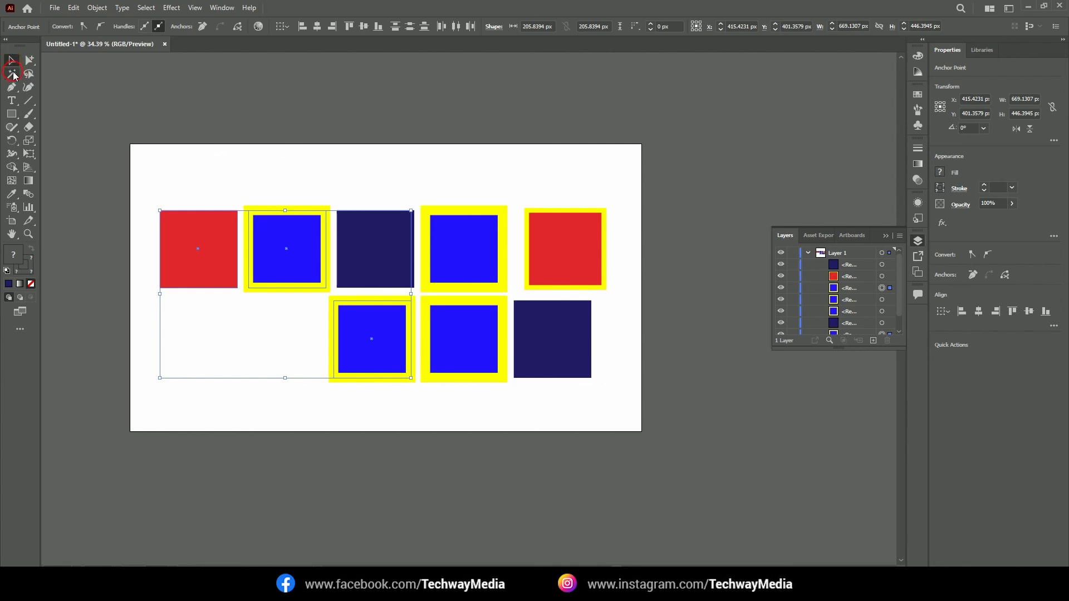
left_click_drag(161, 183, 388, 341)
left_click(55, 75)
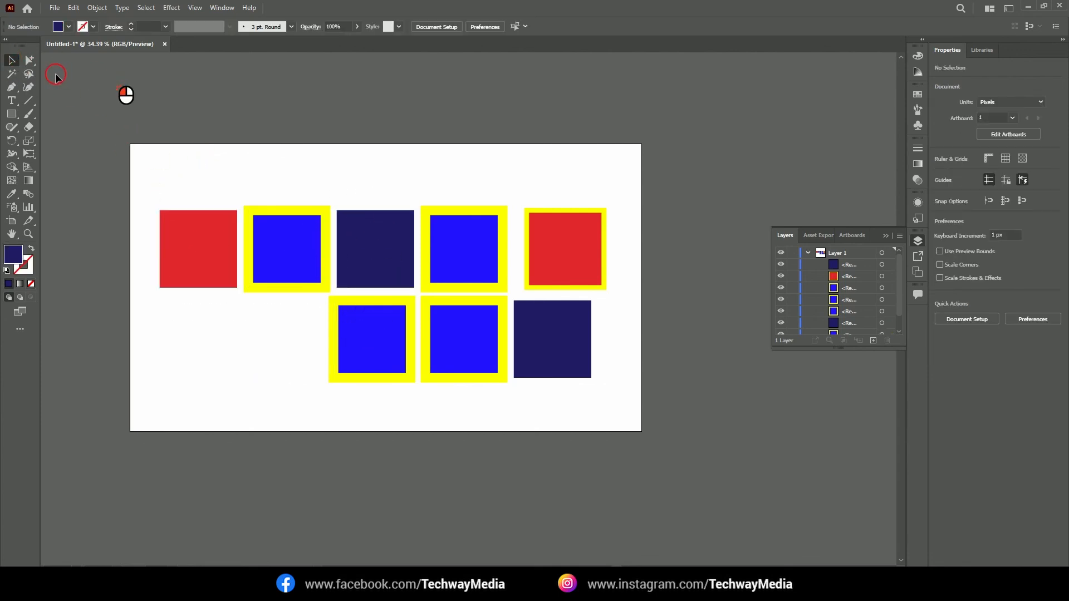
left_click(29, 73)
mouse_move(162, 170)
left_mouse_down()
mouse_move(225, 271)
mouse_move(286, 335)
mouse_move(366, 365)
left_mouse_up()
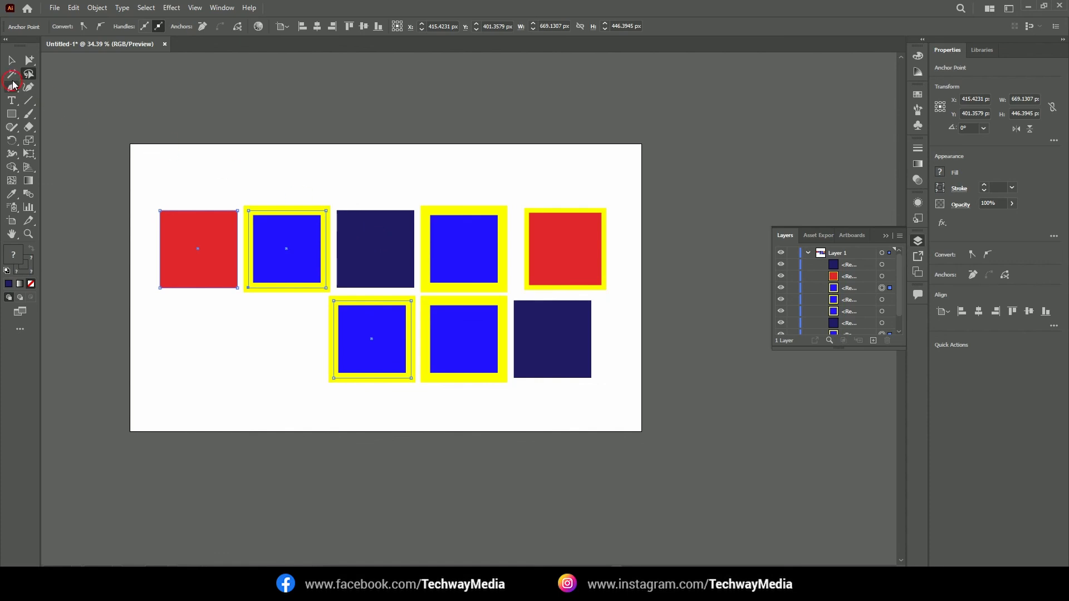
Lasso different groups among the right-hand squares, including the lower dark blue square alone, ending with the upper dark blue and lower-right outlined blue squares
mouse_move(627, 338)
left_mouse_down()
mouse_move(520, 390)
mouse_move(432, 351)
mouse_move(452, 337)
left_mouse_up()
left_click_drag(466, 252, 466, 250)
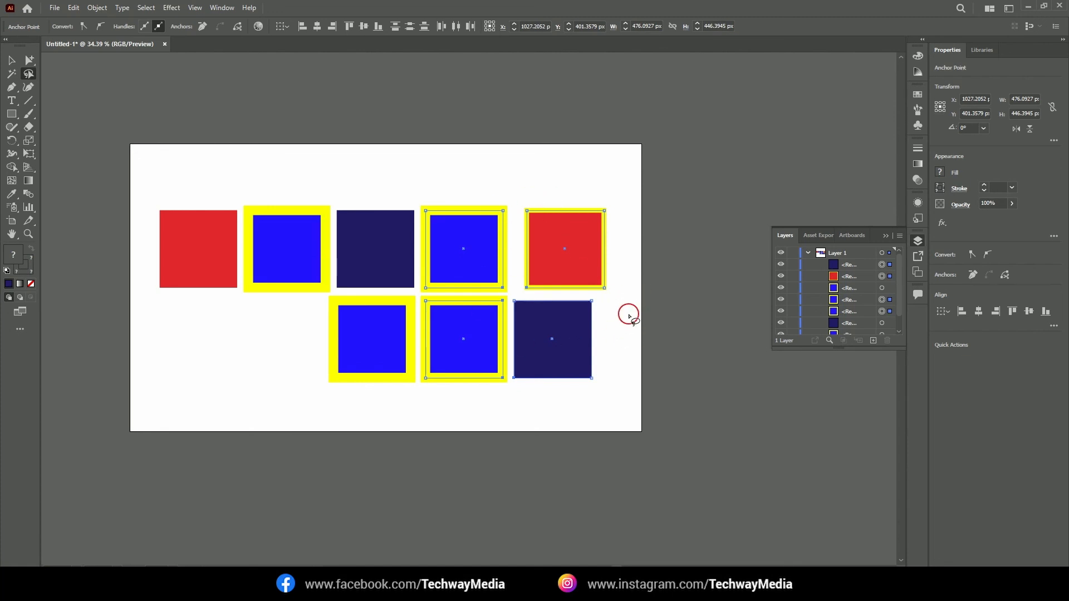
left_click_drag(628, 253, 452, 390)
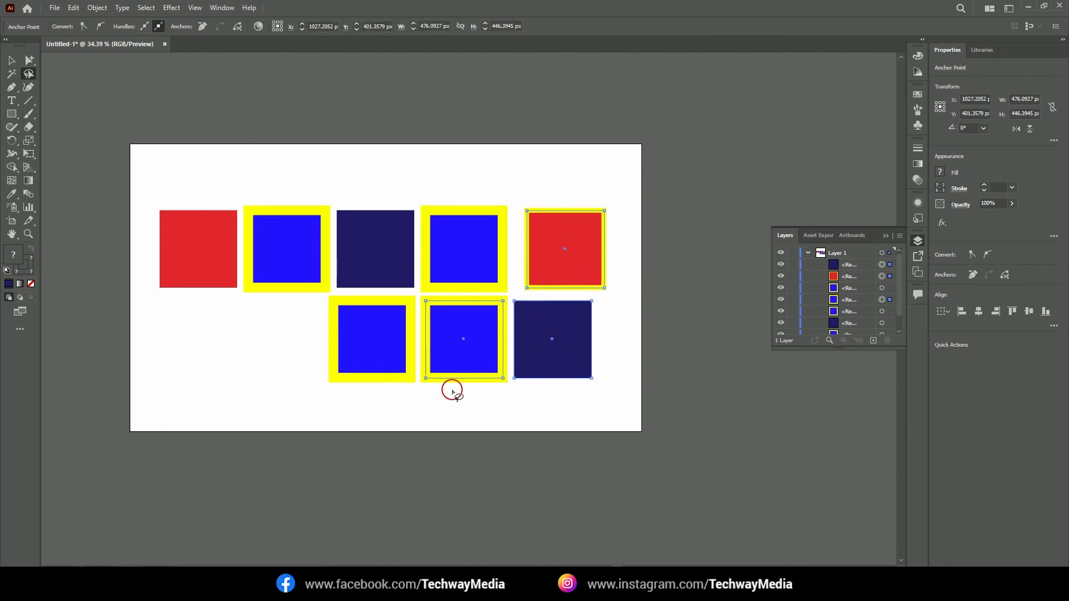
left_click_drag(573, 346, 610, 435)
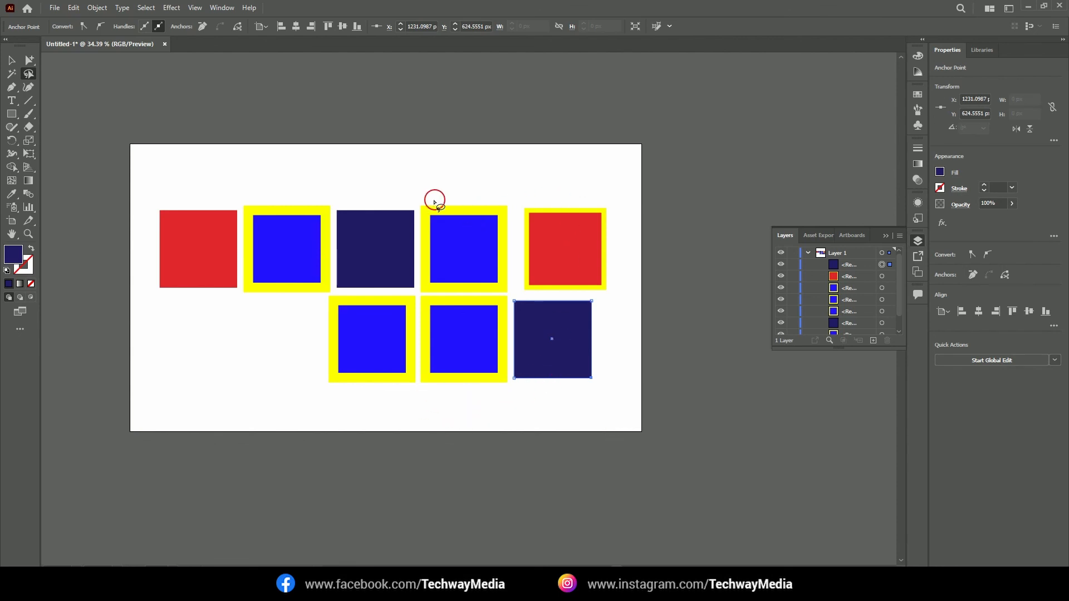
left_click_drag(352, 196, 438, 327)
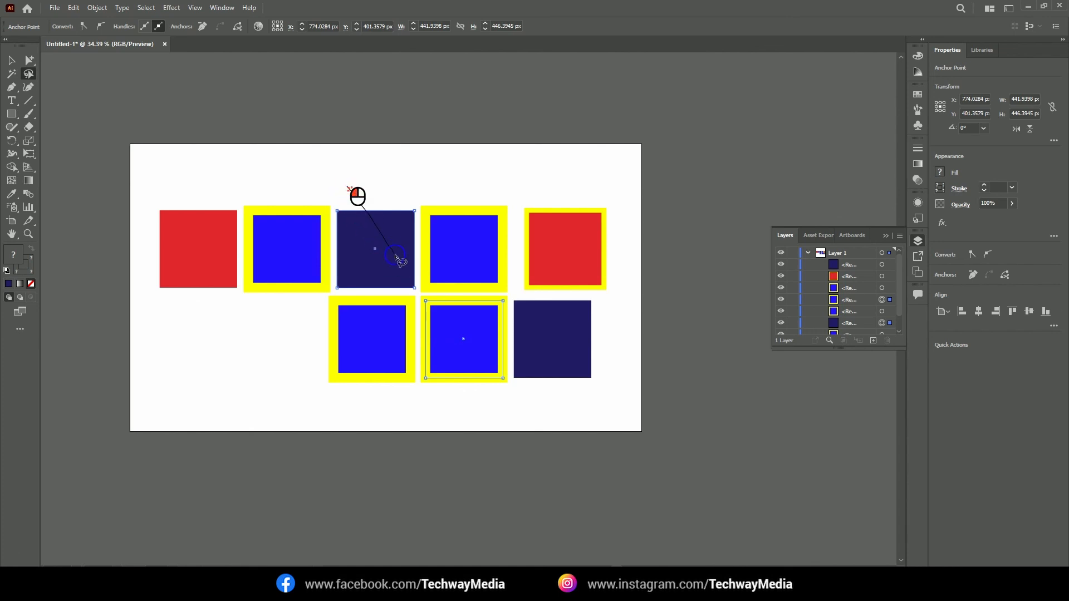
left_click_drag(396, 257, 470, 365)
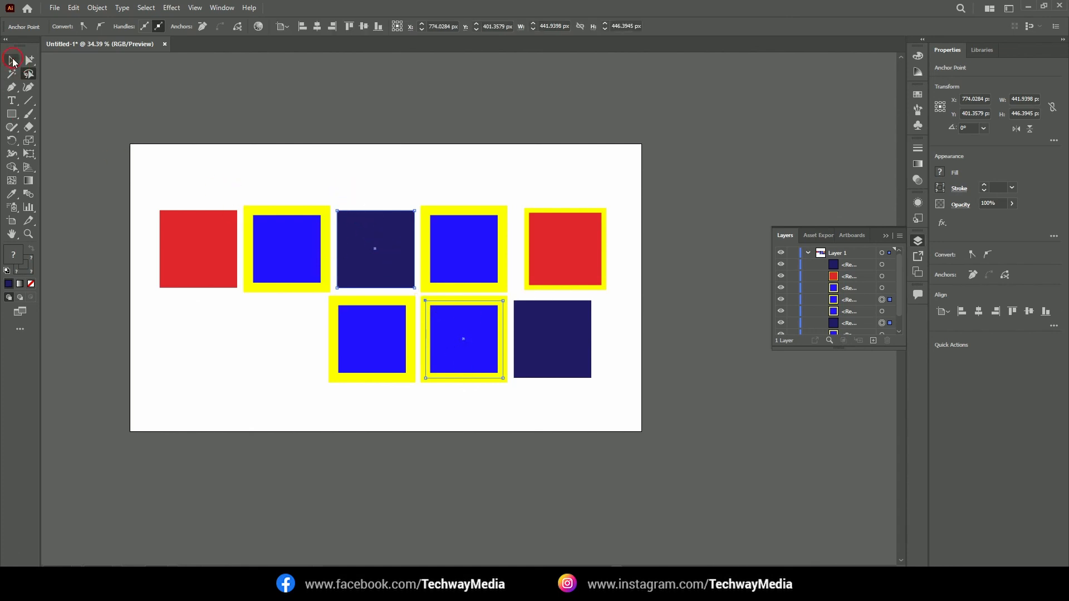
Marquee-select the upper dark blue square and the three outlined blue squares around it with the Selection tool, and deselect them
left_click(12, 60)
left_click_drag(365, 177, 477, 359)
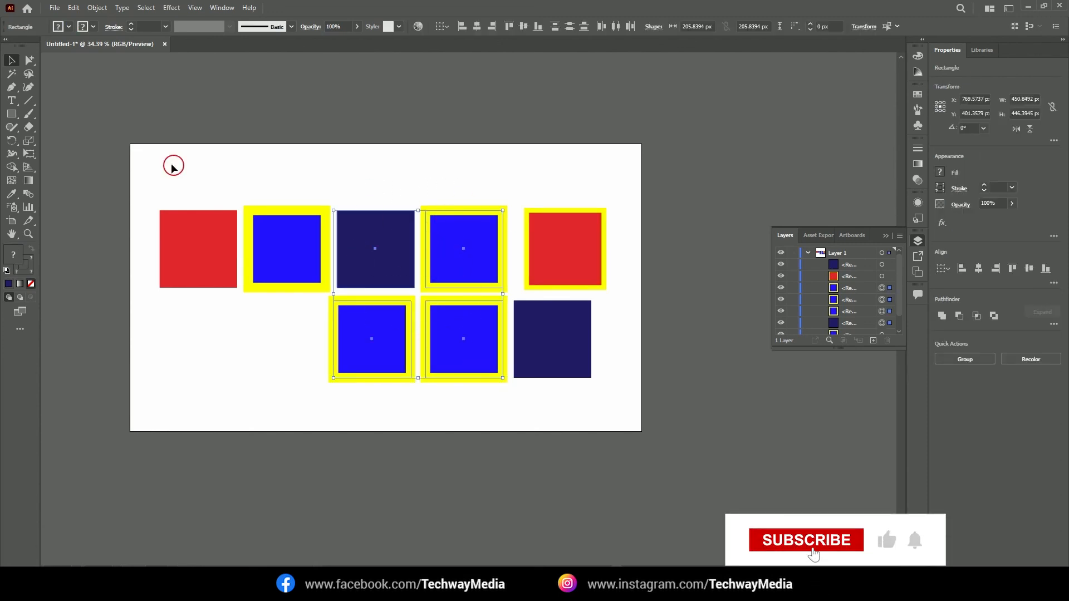
left_click(33, 75)
left_click(12, 61)
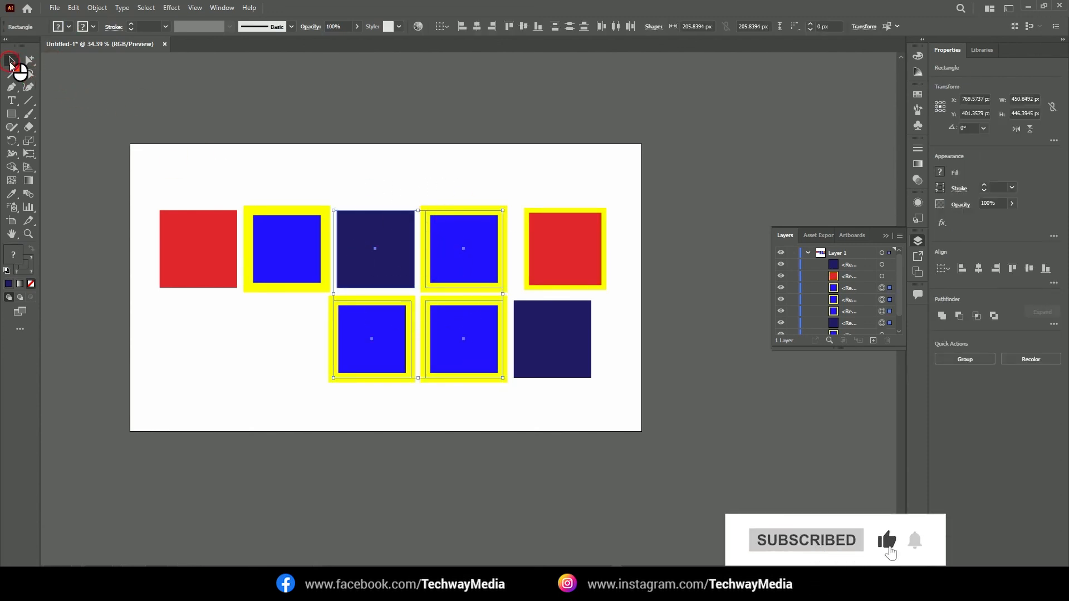
left_click(229, 181)
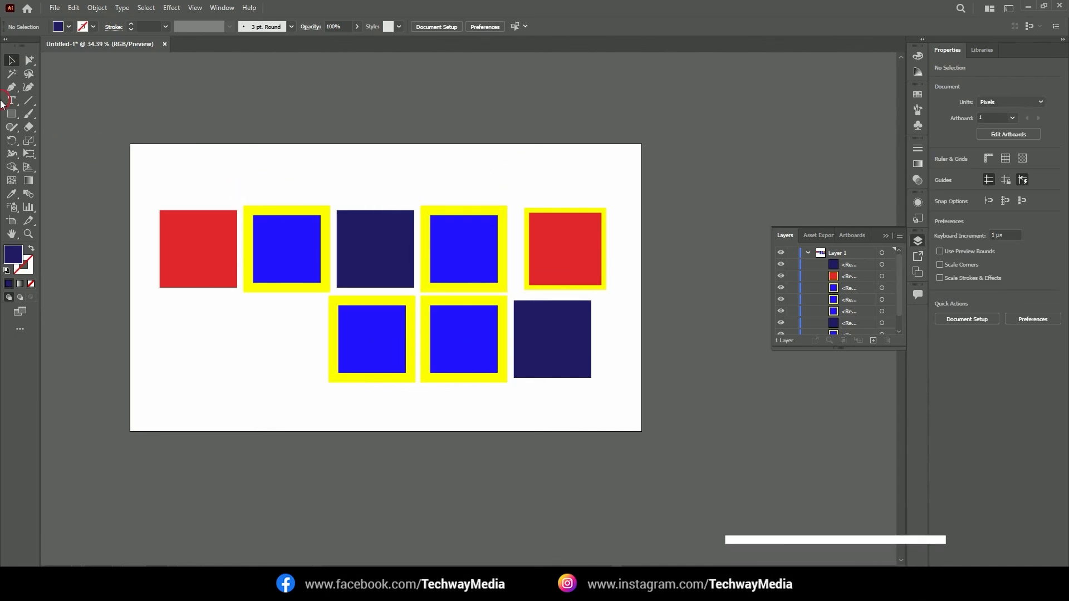
Lasso the two left outlined blue squares, replace them with the upper dark blue and lower-right outlined blue squares, and return to the Selection tool
left_click(28, 74)
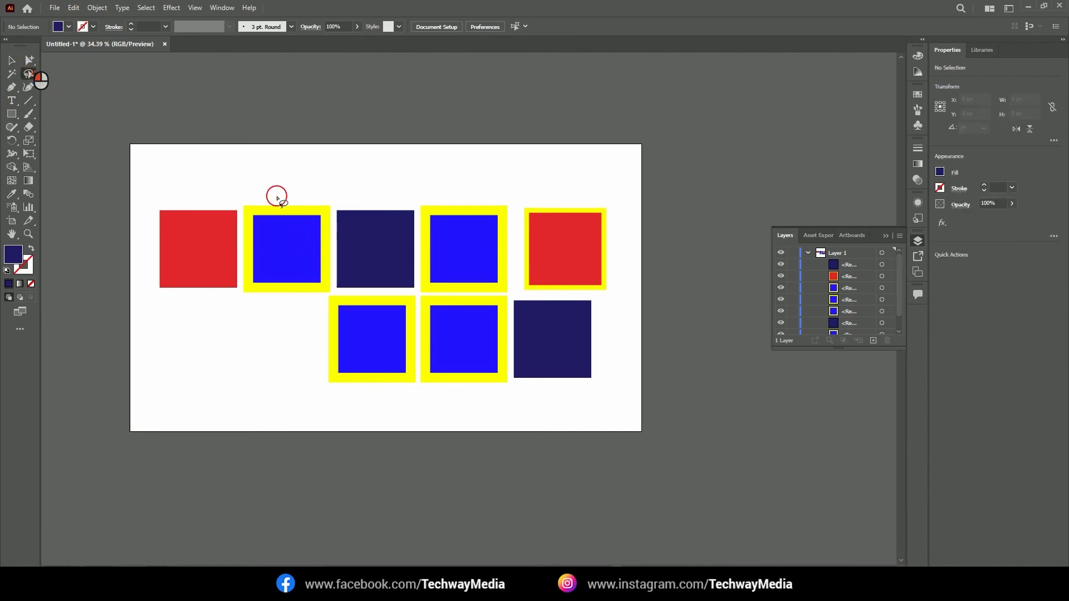
left_click_drag(267, 191, 360, 356)
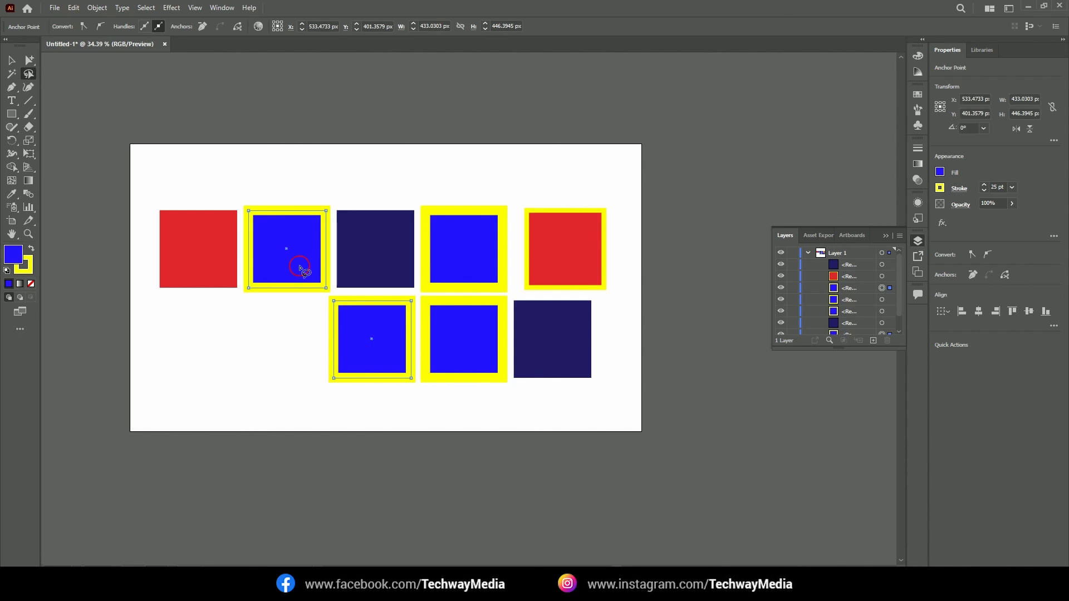
left_click(467, 409)
left_click_drag(395, 266, 377, 241)
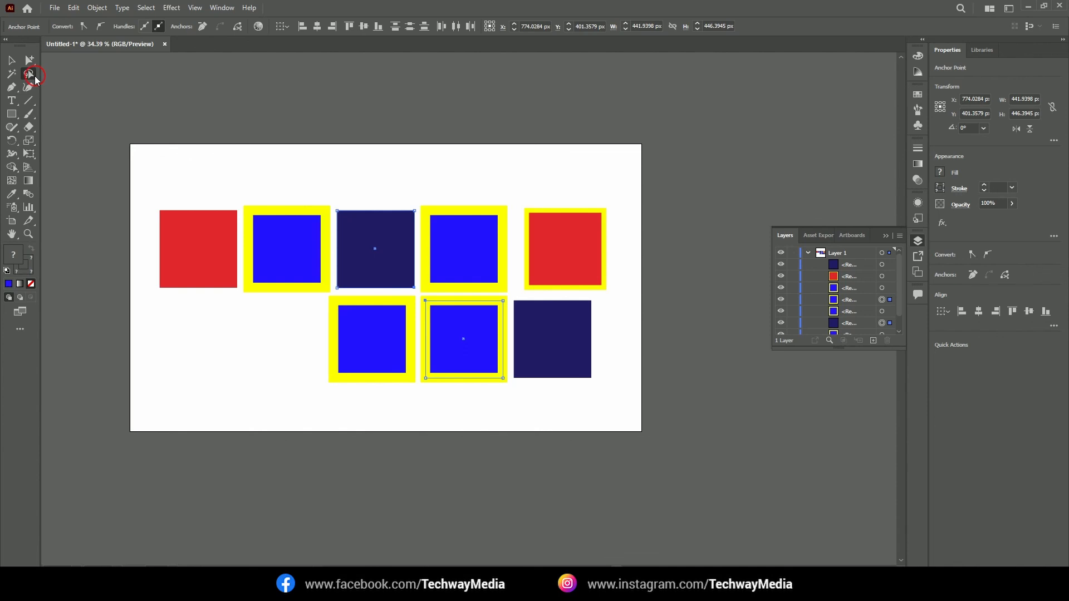
left_click(13, 73)
left_click(12, 60)
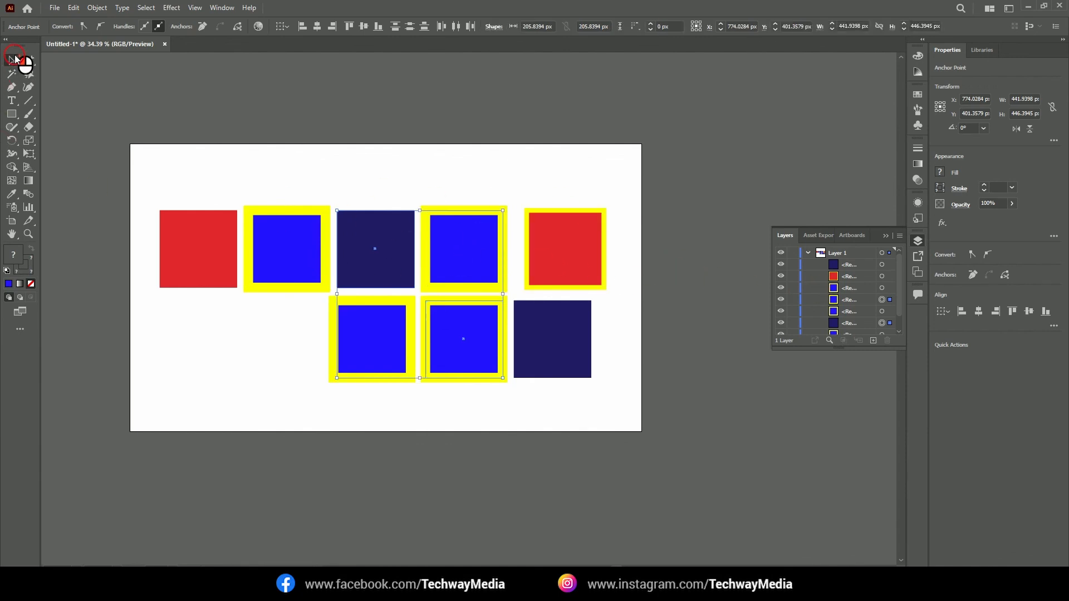